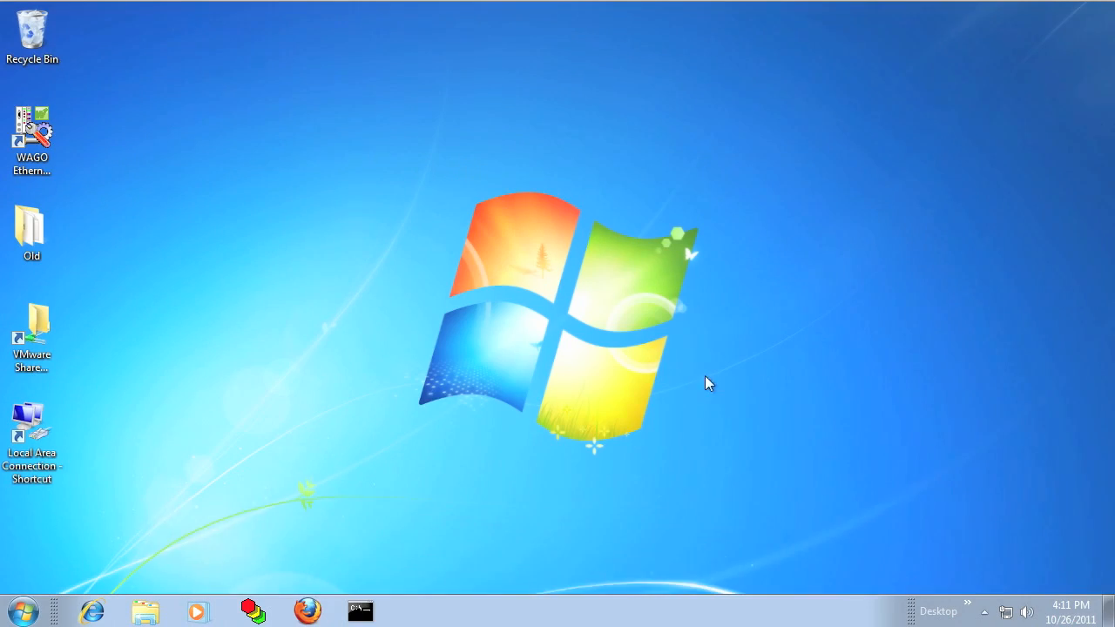
# Browse to the wago.us Automation downloads and accept the software terms
pyautogui.click(309, 612)
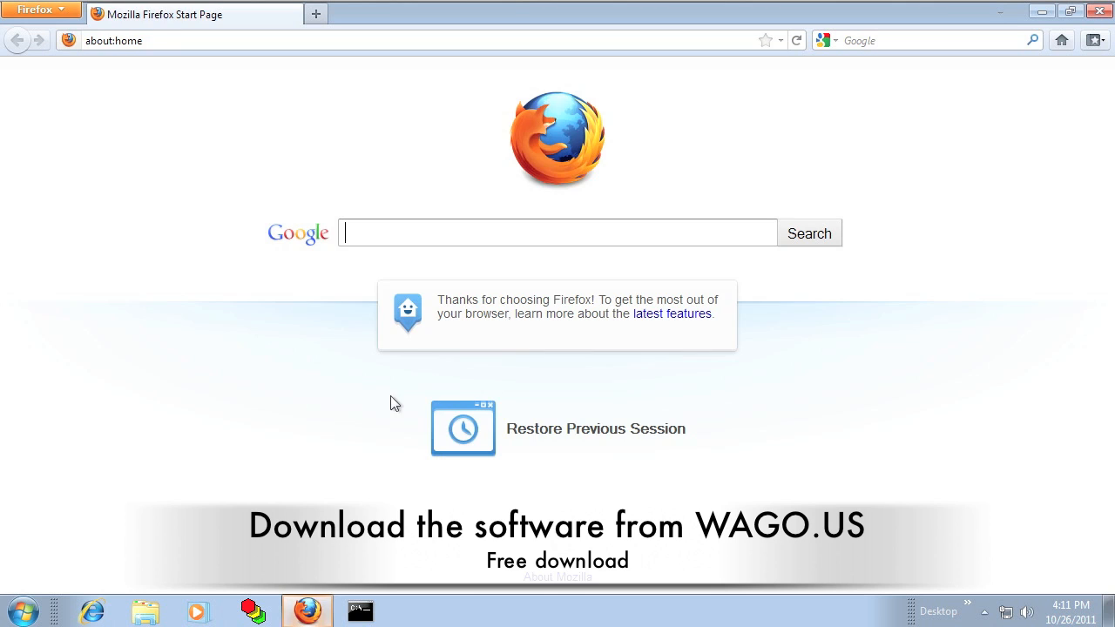
pyautogui.write('wa')
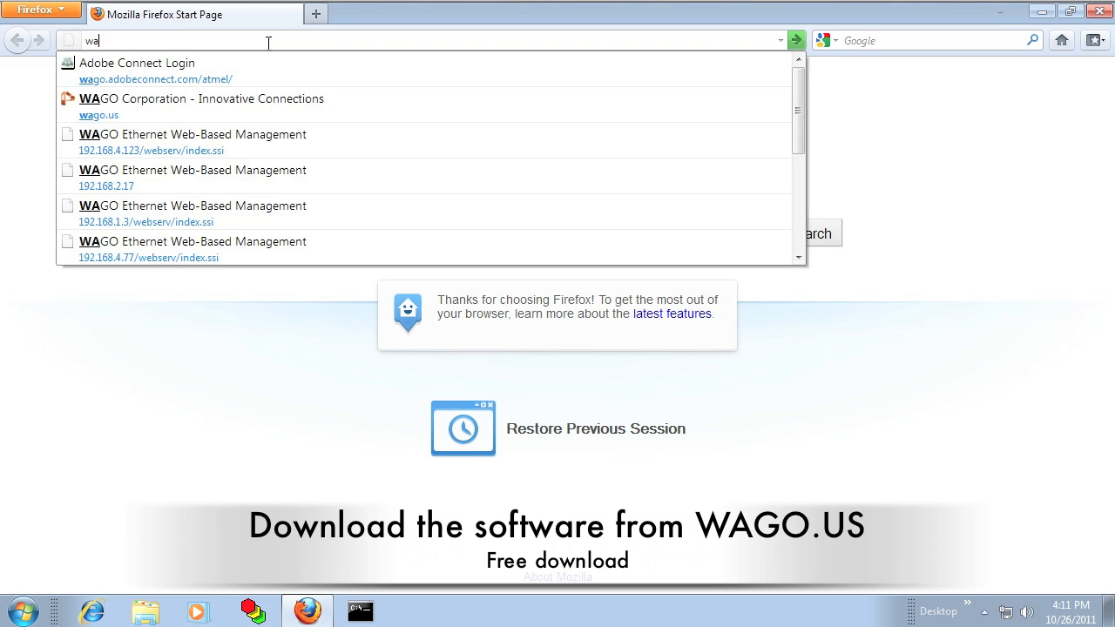
pyautogui.write('go.us')
pyautogui.press('Return')
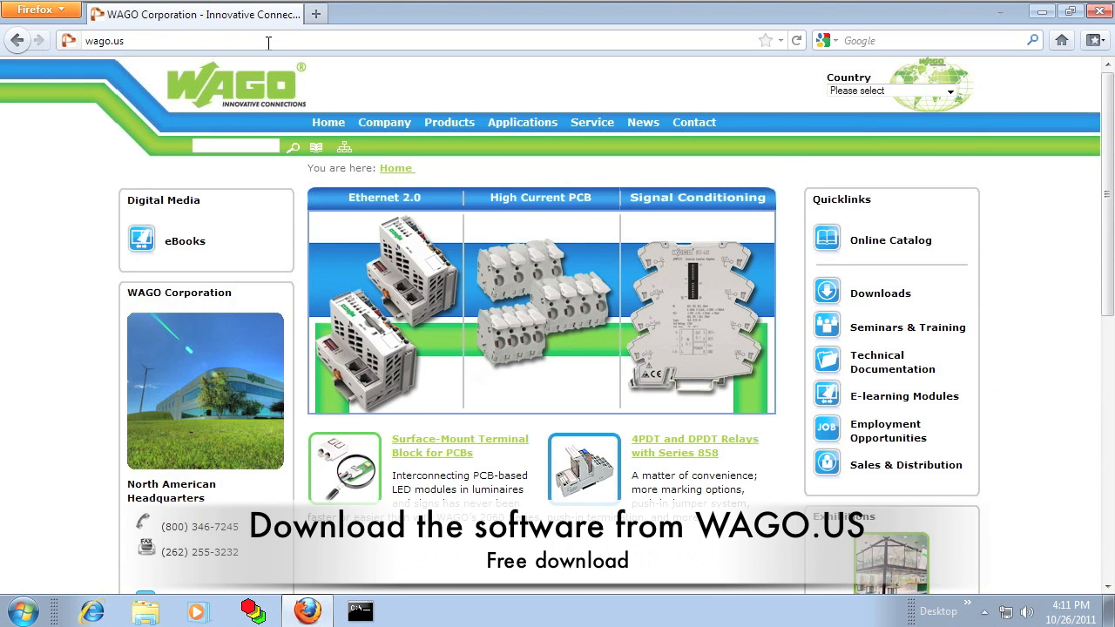
pyautogui.click(880, 293)
pyautogui.click(294, 195)
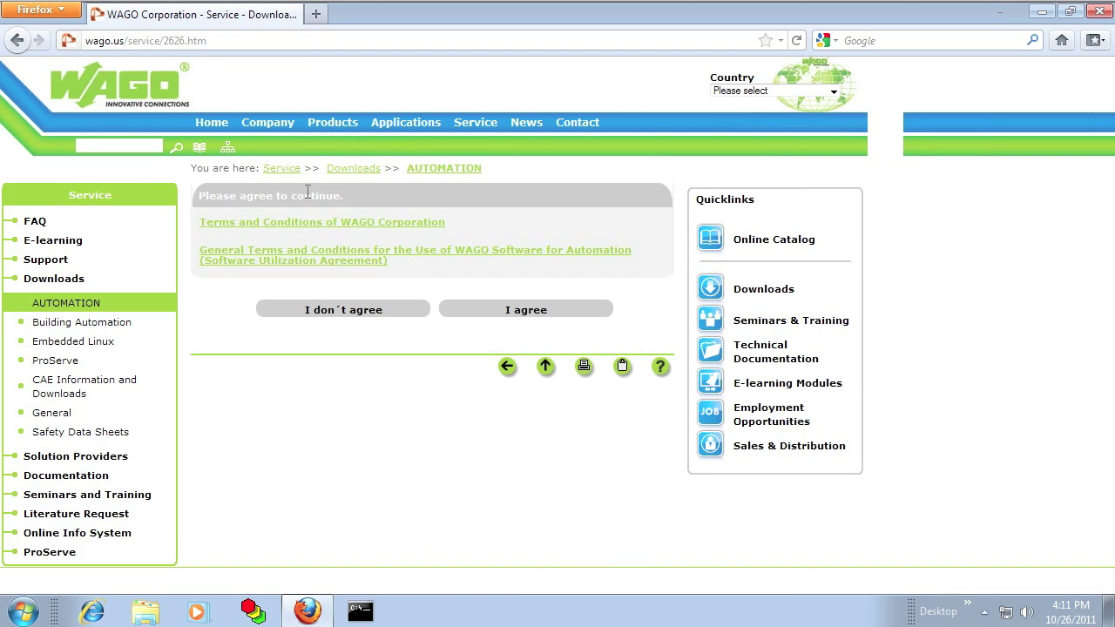
pyautogui.click(520, 311)
pyautogui.click(418, 205)
pyautogui.scroll(-5, 549, 421)
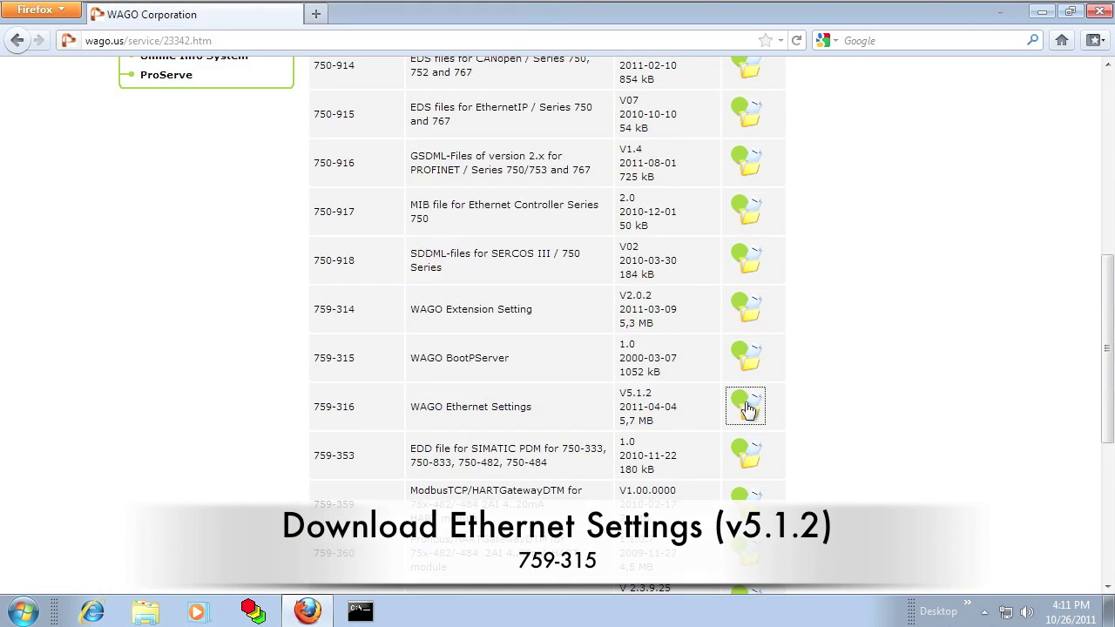
# Download the 759-316 Ethernet Settings setup and the 759-923 USB cable driver zips
pyautogui.click(745, 406)
pyautogui.click(530, 381)
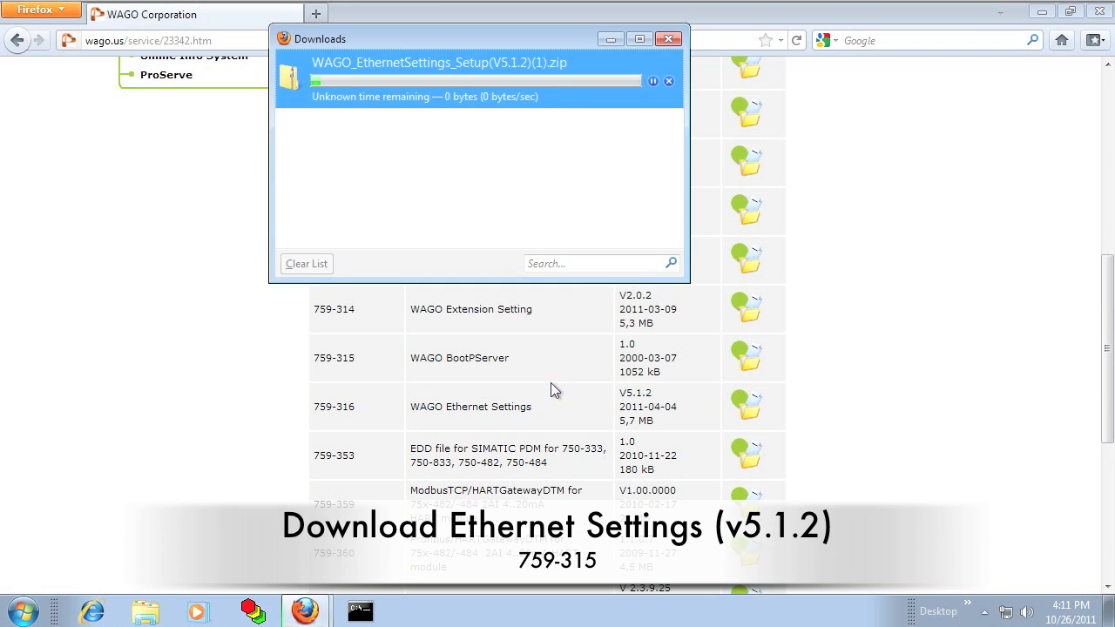
pyautogui.click(668, 38)
pyautogui.scroll(-5, 861, 416)
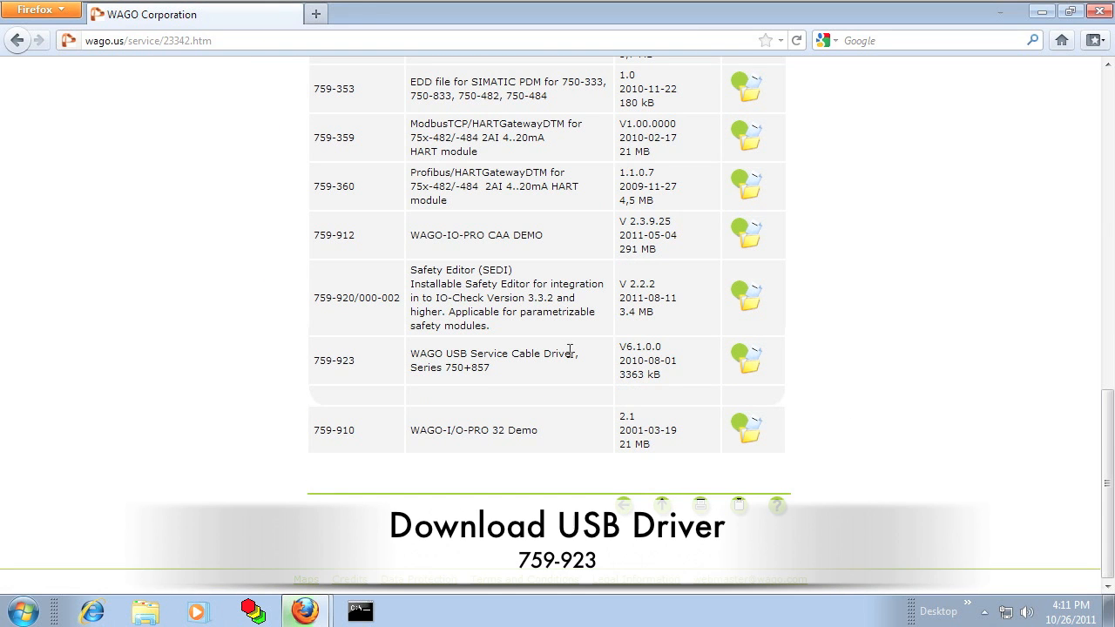
pyautogui.click(744, 360)
pyautogui.click(539, 382)
pyautogui.click(1047, 18)
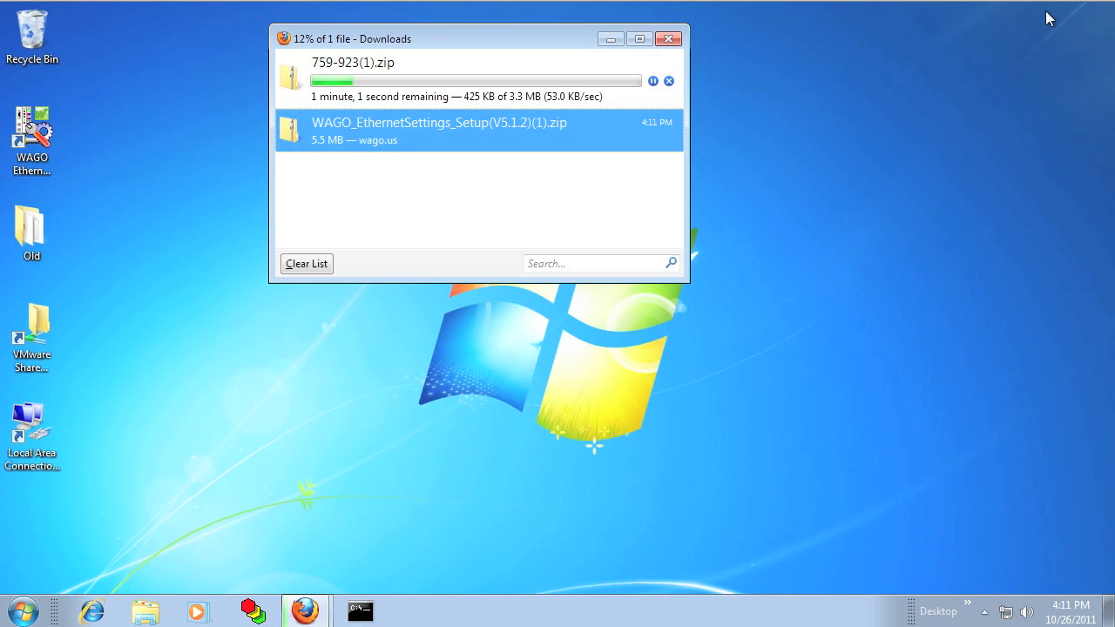
# Run the Ethernet Settings setup from the downloaded zip despite the compressed-folder warning
pyautogui.doubleClick(314, 132)
pyautogui.doubleClick(588, 142)
pyautogui.click(580, 341)
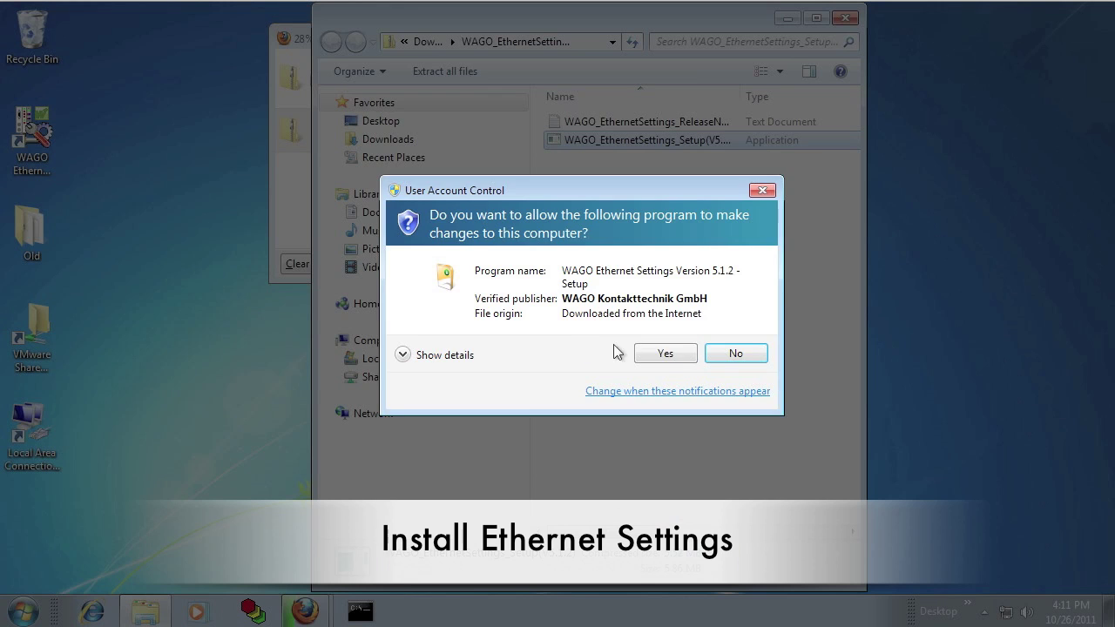
pyautogui.click(659, 357)
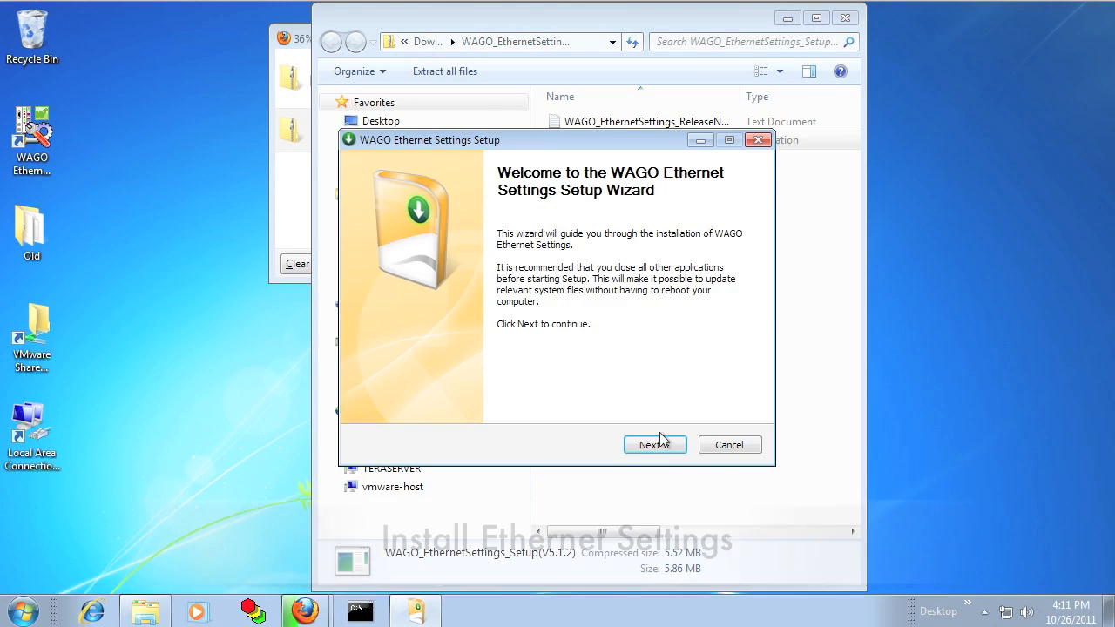
# Finish the install without launching Ethernet Settings, then restart the PC for the driver
pyautogui.click(654, 440)
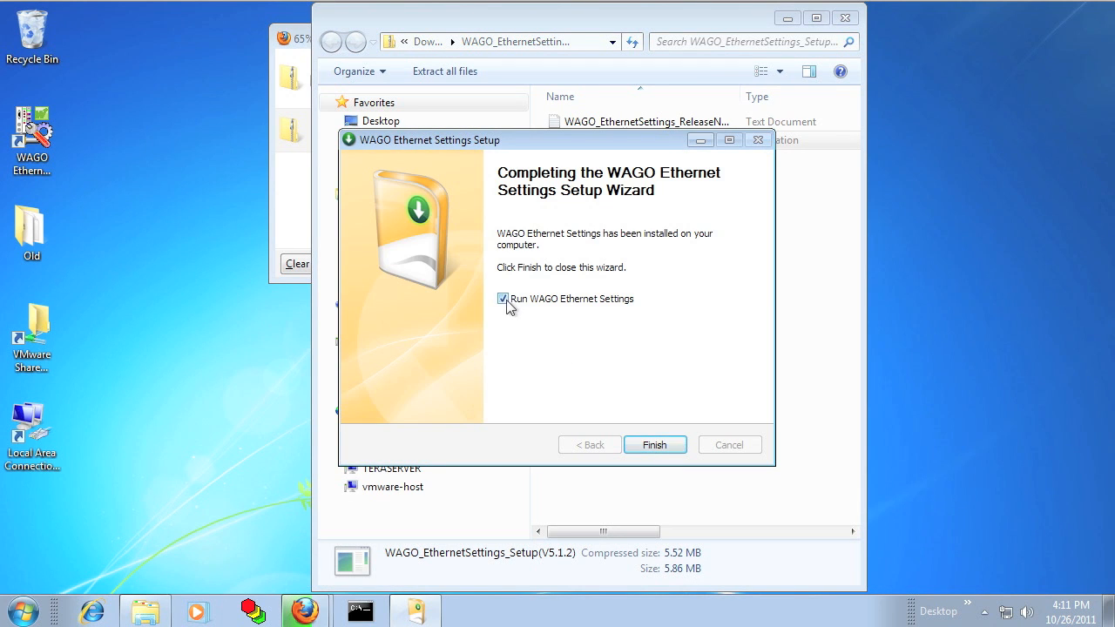
pyautogui.click(503, 298)
pyautogui.click(655, 445)
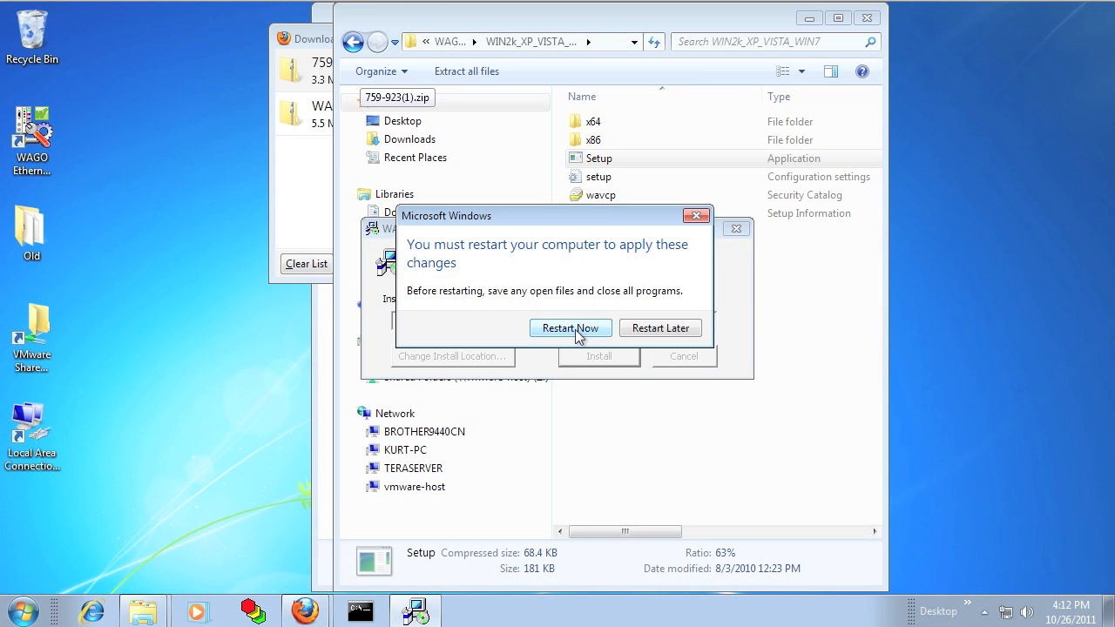
pyautogui.click(571, 329)
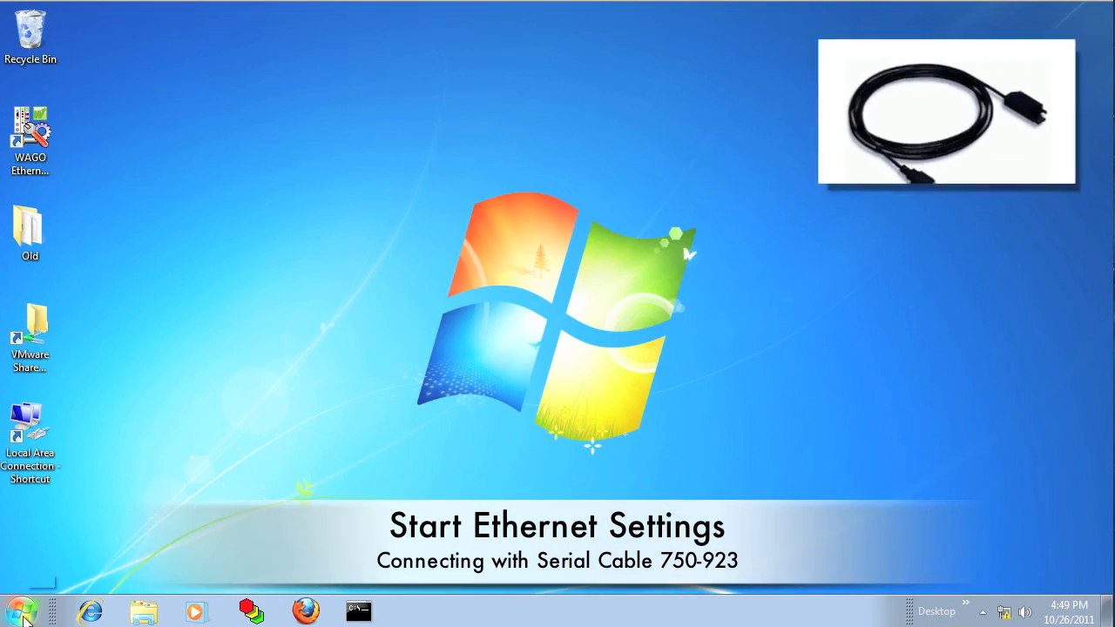
# Launch WAGO Ethernet Settings from the WAGO Software start-menu folder
pyautogui.click(22, 611)
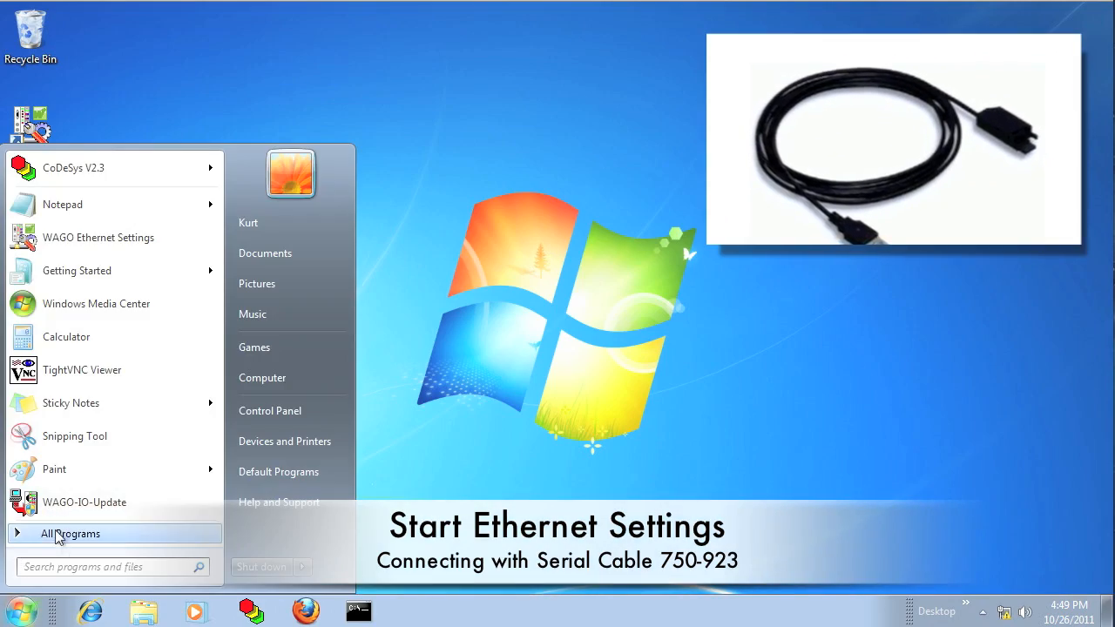
pyautogui.click(70, 533)
pyautogui.click(63, 484)
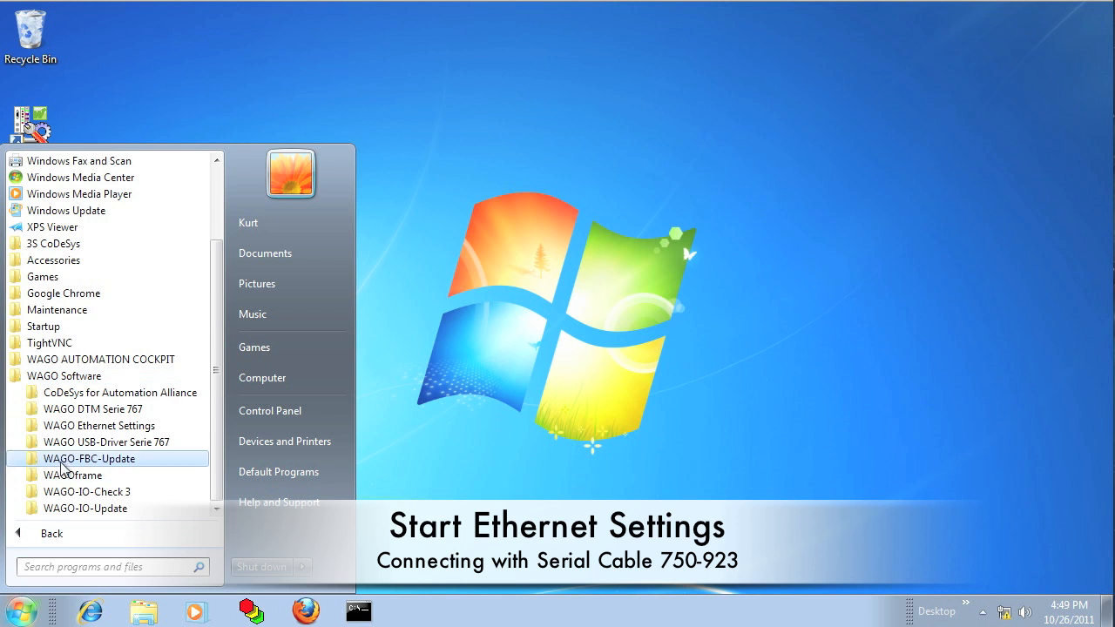
pyautogui.click(70, 426)
pyautogui.click(116, 443)
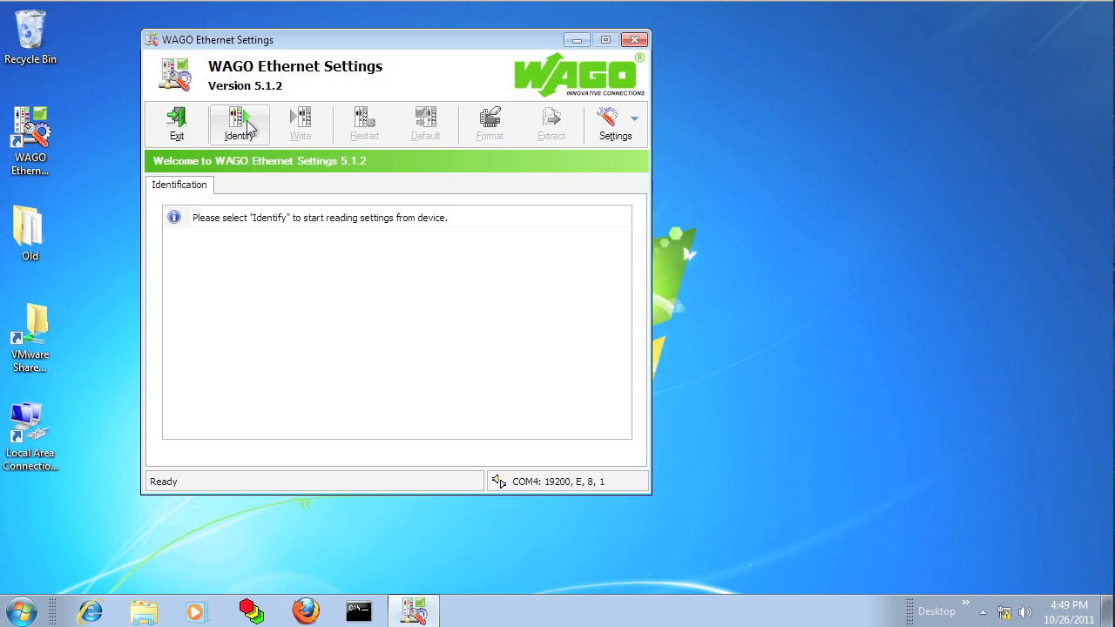
# Set communication to the COM4 WAGO USB Service Cable and connect to the 750-880
pyautogui.click(634, 120)
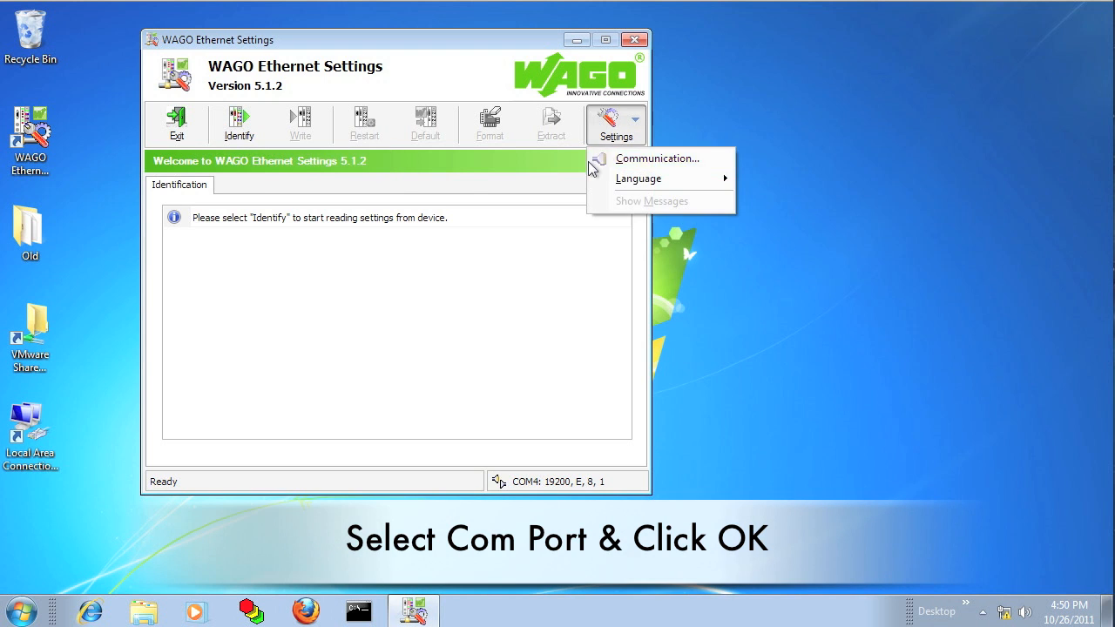
pyautogui.click(644, 158)
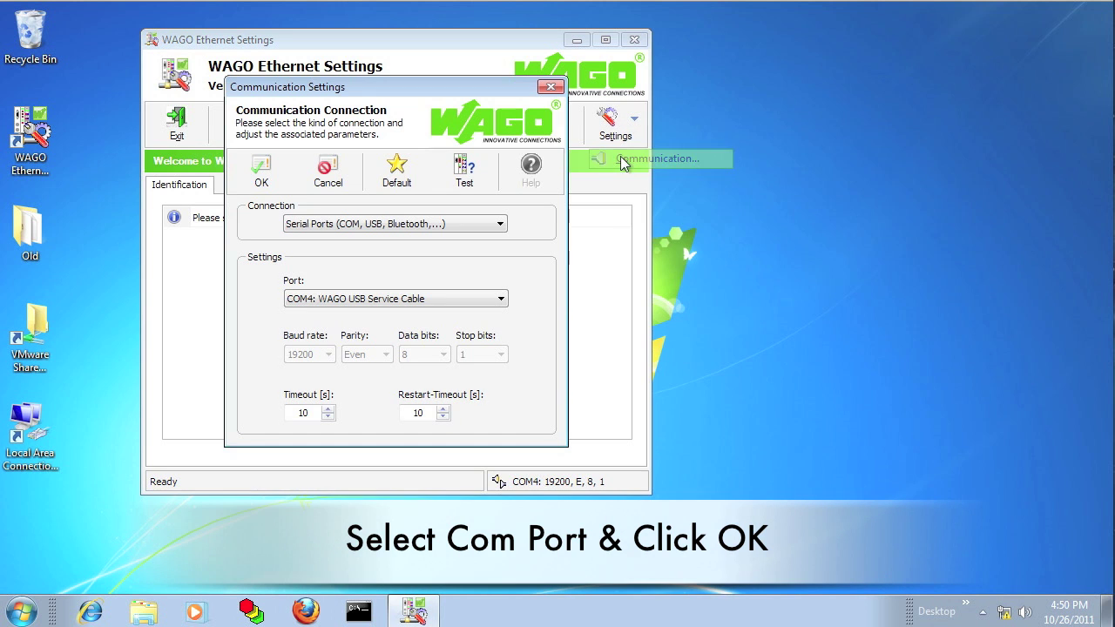
pyautogui.click(262, 171)
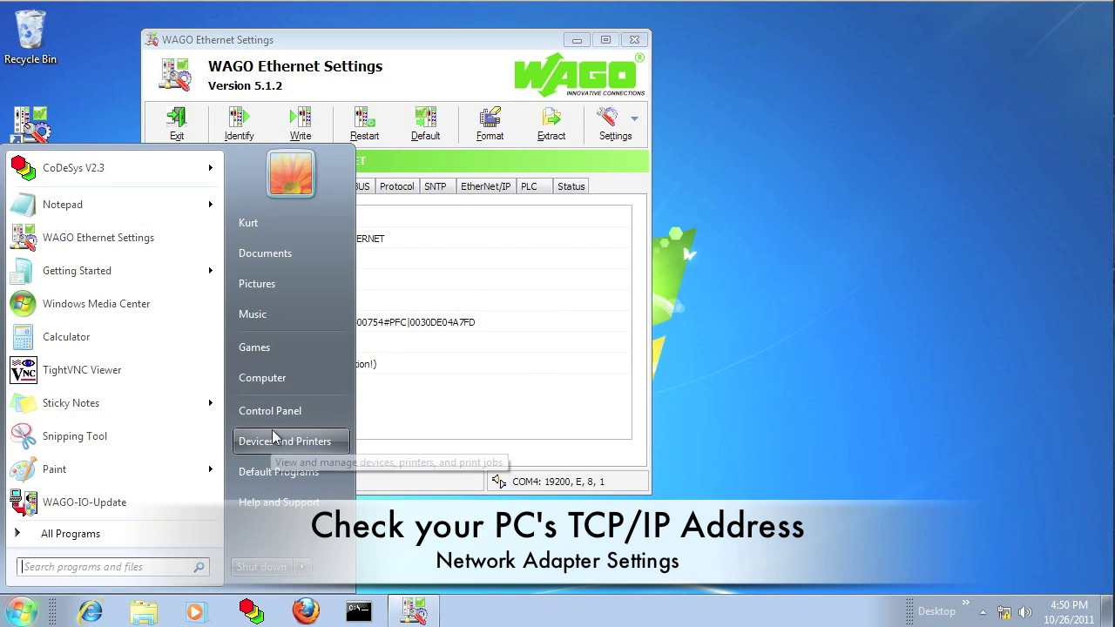
# Reach the Local Area Connection properties via Network and Sharing Center
pyautogui.click(270, 411)
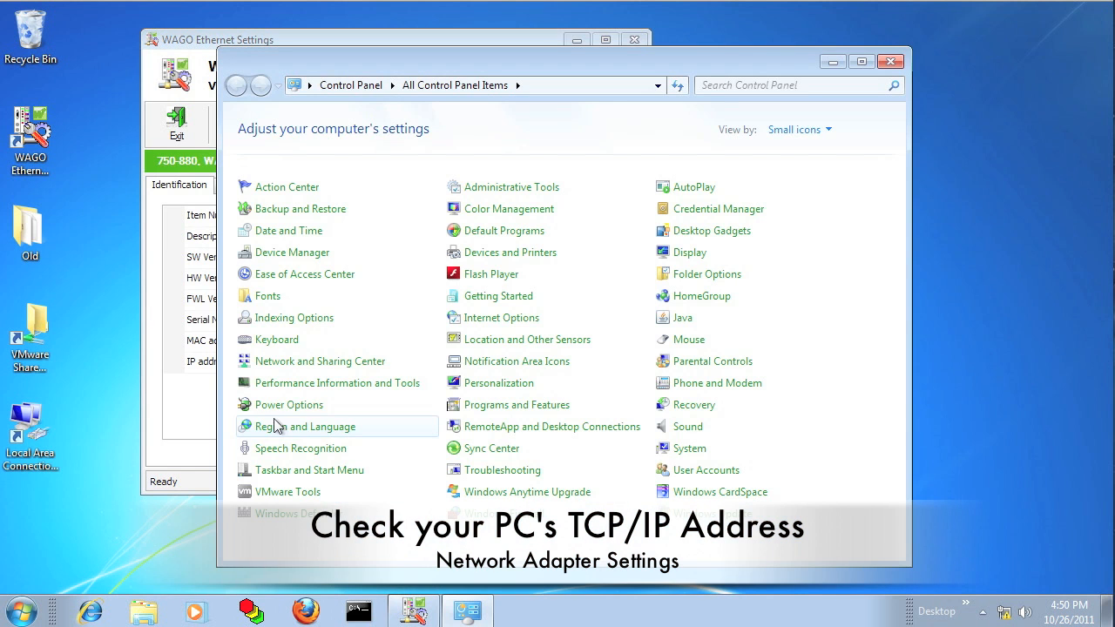
pyautogui.click(322, 359)
pyautogui.click(303, 152)
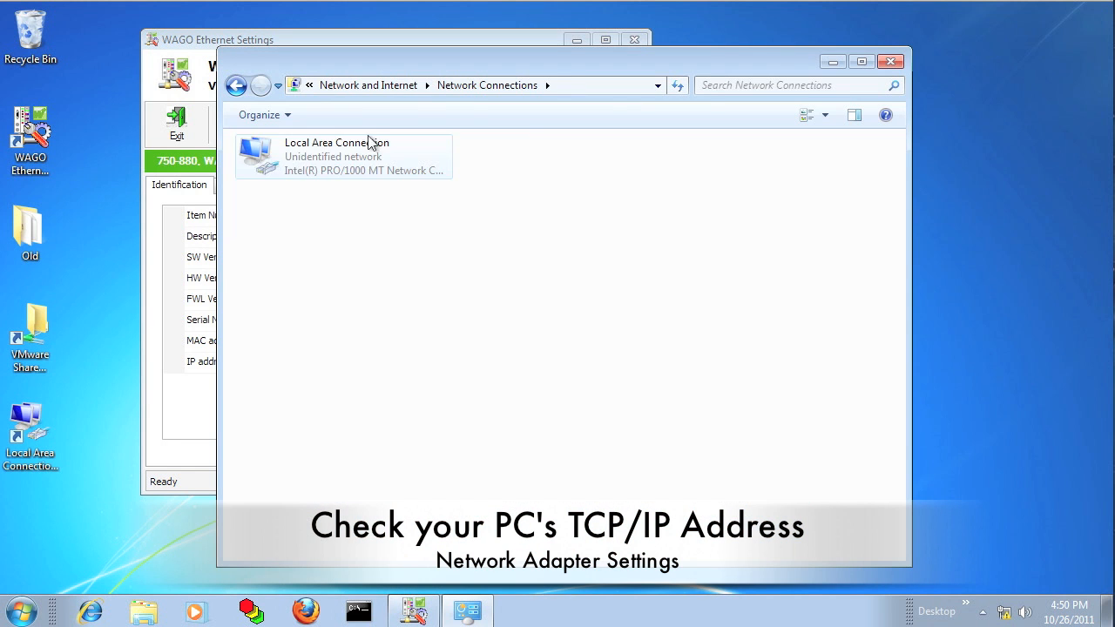
pyautogui.rightClick(348, 157)
pyautogui.click(373, 322)
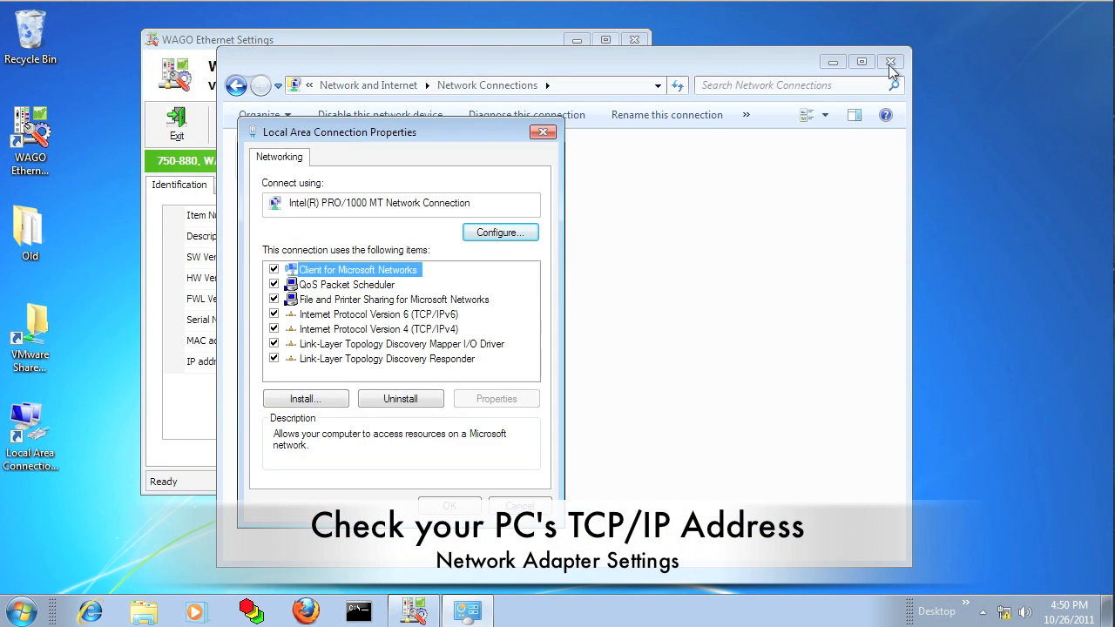
# Show the IPv4 properties with static IP 192.168.1.20, mask 255.255.255.0, beside Ethernet Settings
pyautogui.click(378, 329)
pyautogui.click(497, 399)
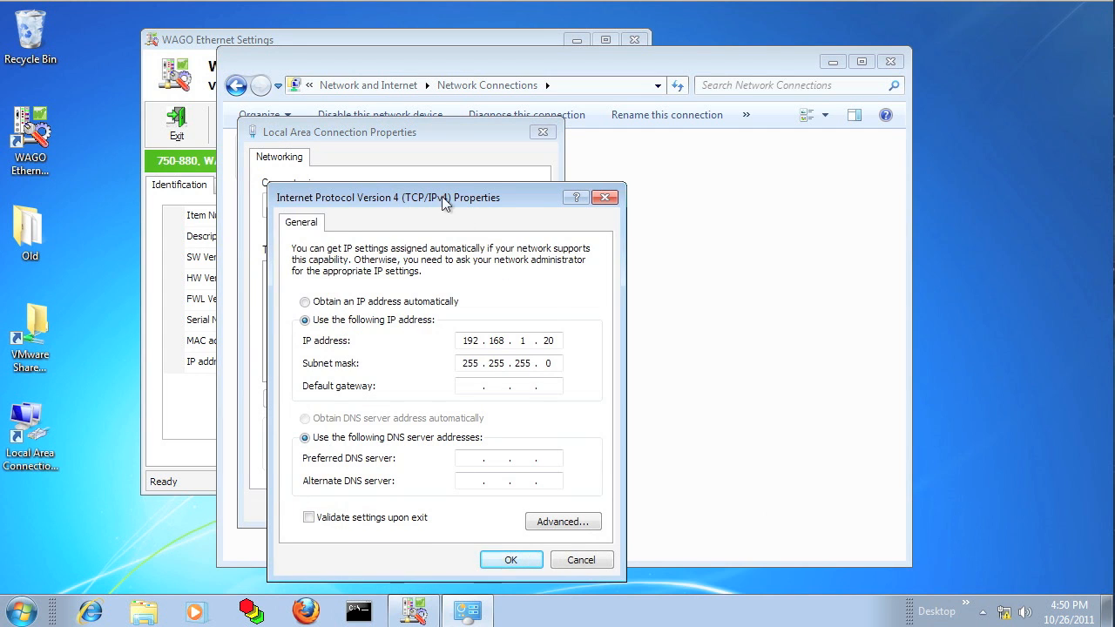
pyautogui.moveTo(447, 197); pyautogui.dragTo(858, 112)
pyautogui.click(507, 39)
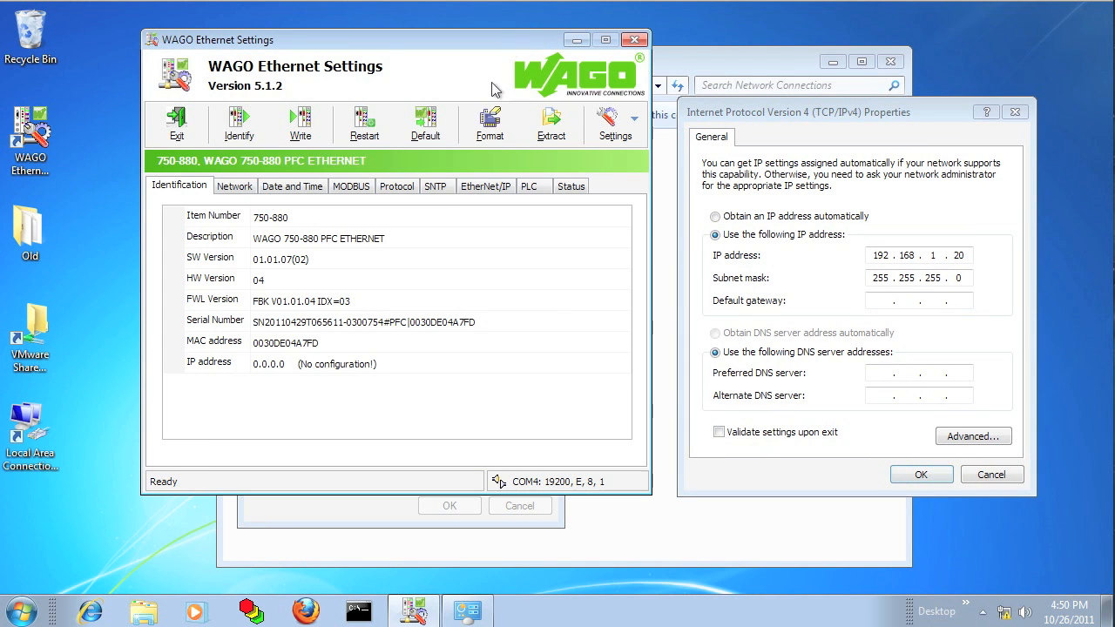
# Enter static IP 192.168.1.3 on the Network parameters and write it to the PLC
pyautogui.click(234, 186)
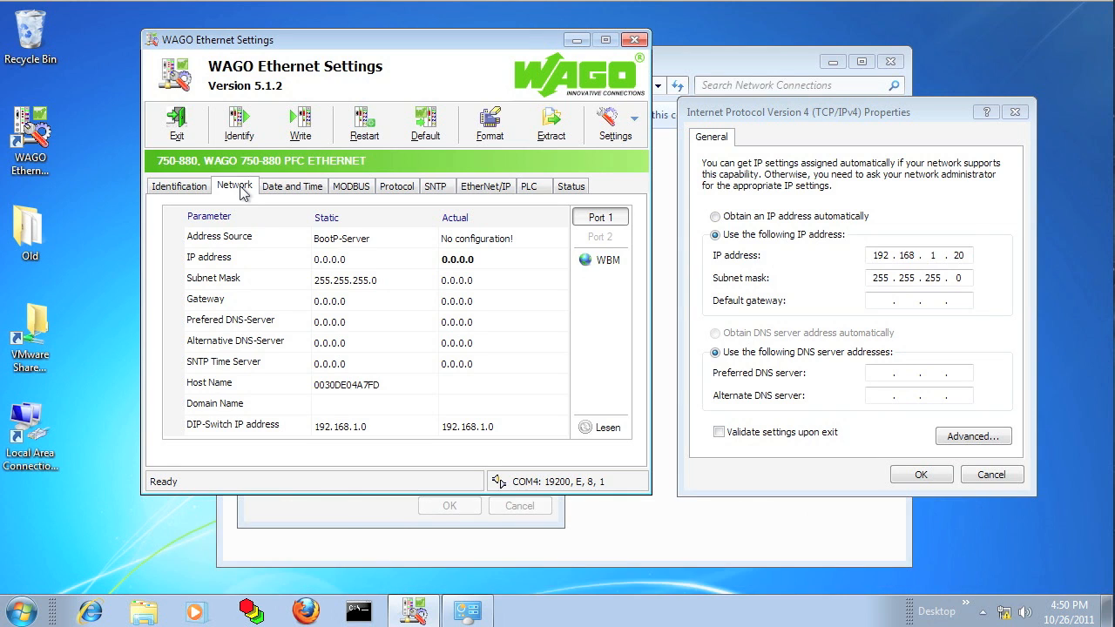
pyautogui.click(348, 260)
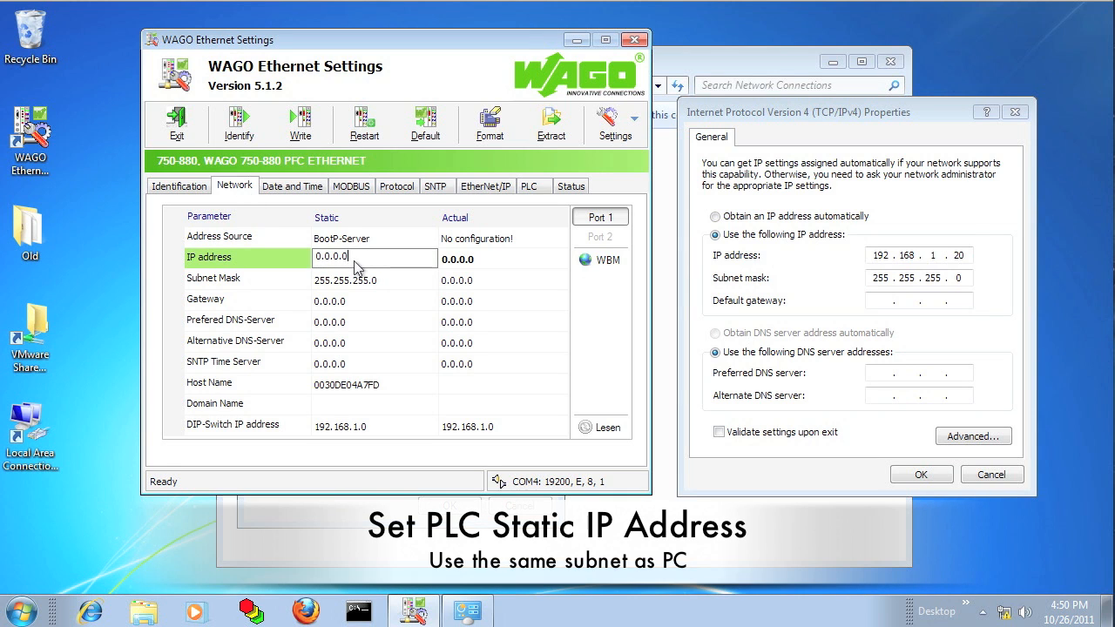
pyautogui.write('192.168.1.3')
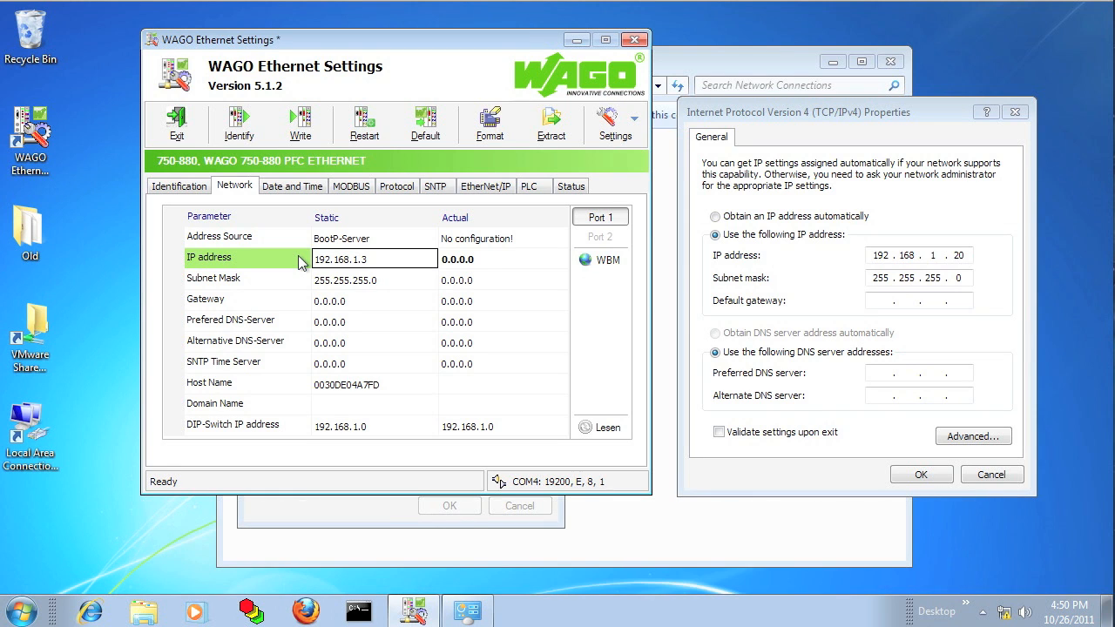
pyautogui.click(300, 124)
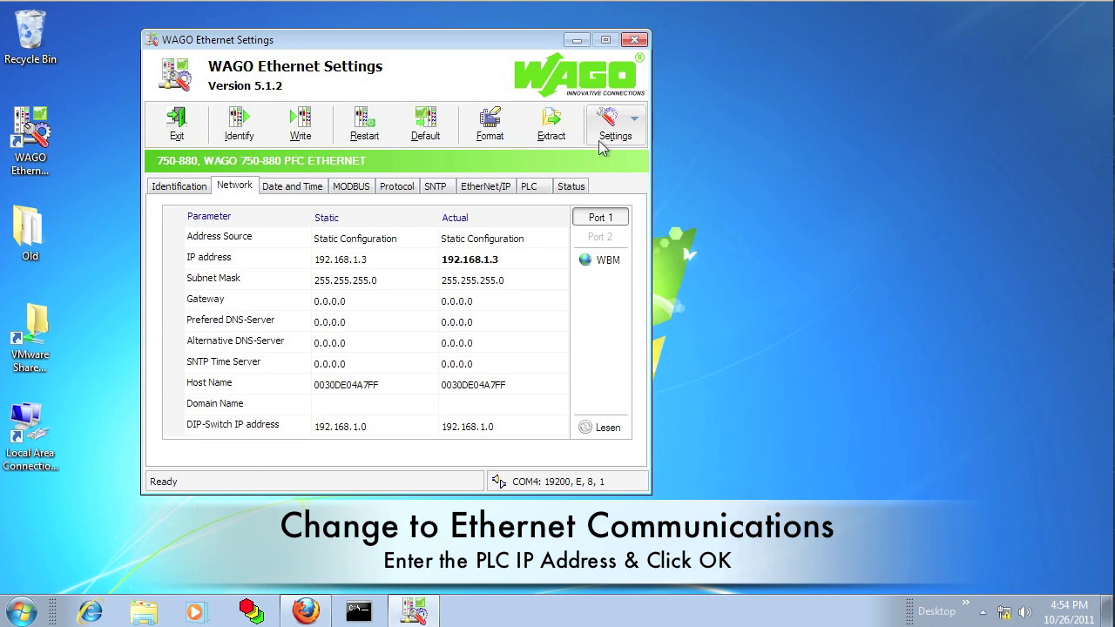
# Switch the communication connection from the serial cable to Ethernet (TCP/IP) and connect
pyautogui.click(616, 123)
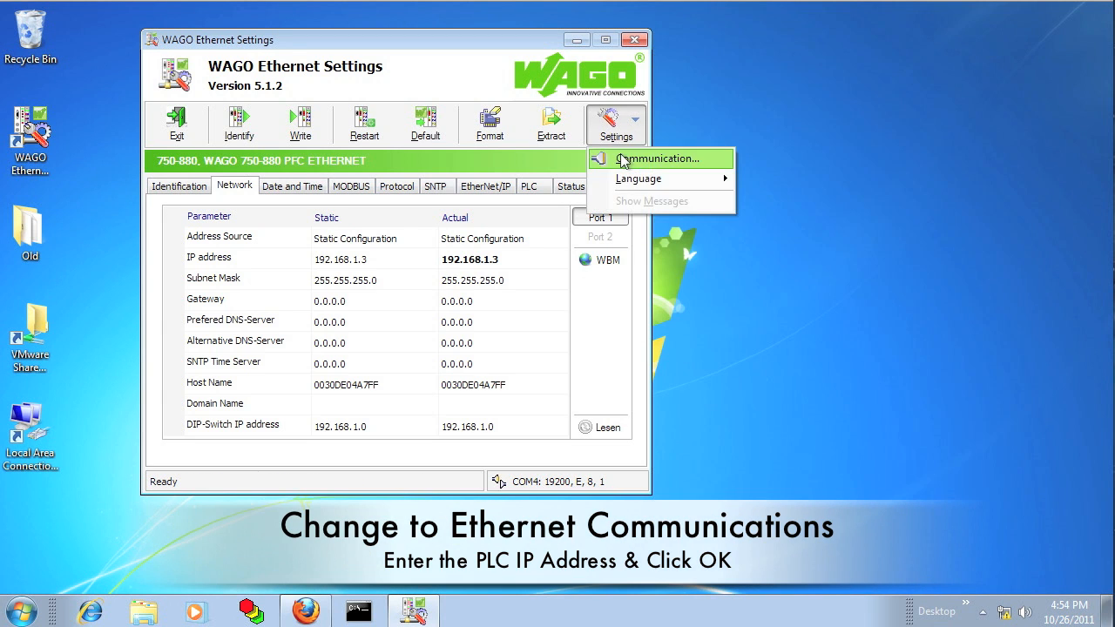
pyautogui.click(657, 158)
pyautogui.click(480, 224)
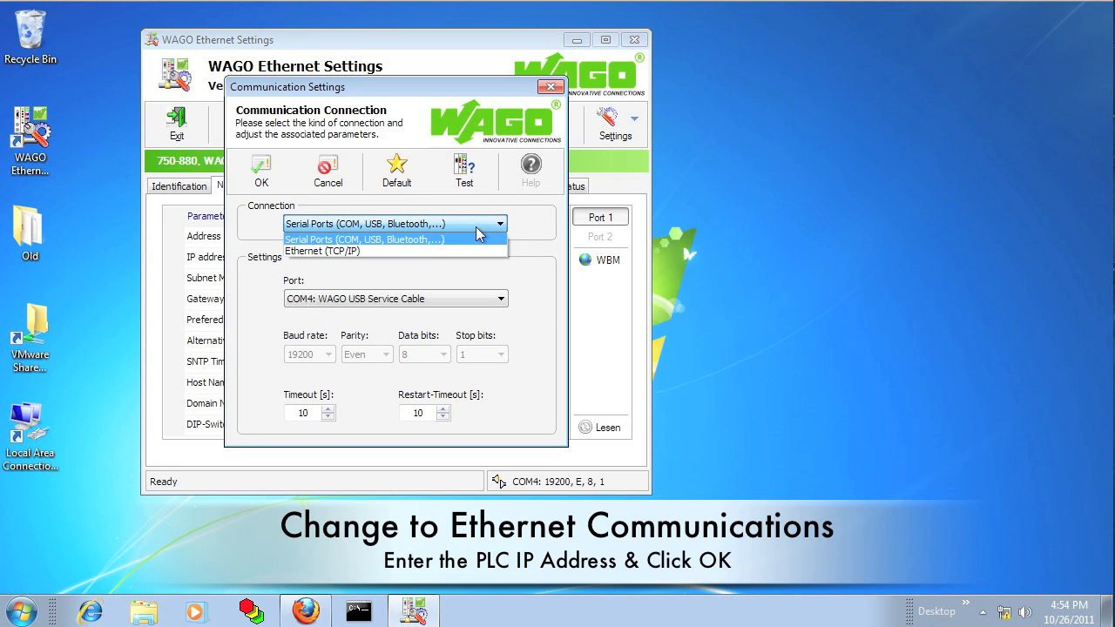
pyautogui.click(394, 252)
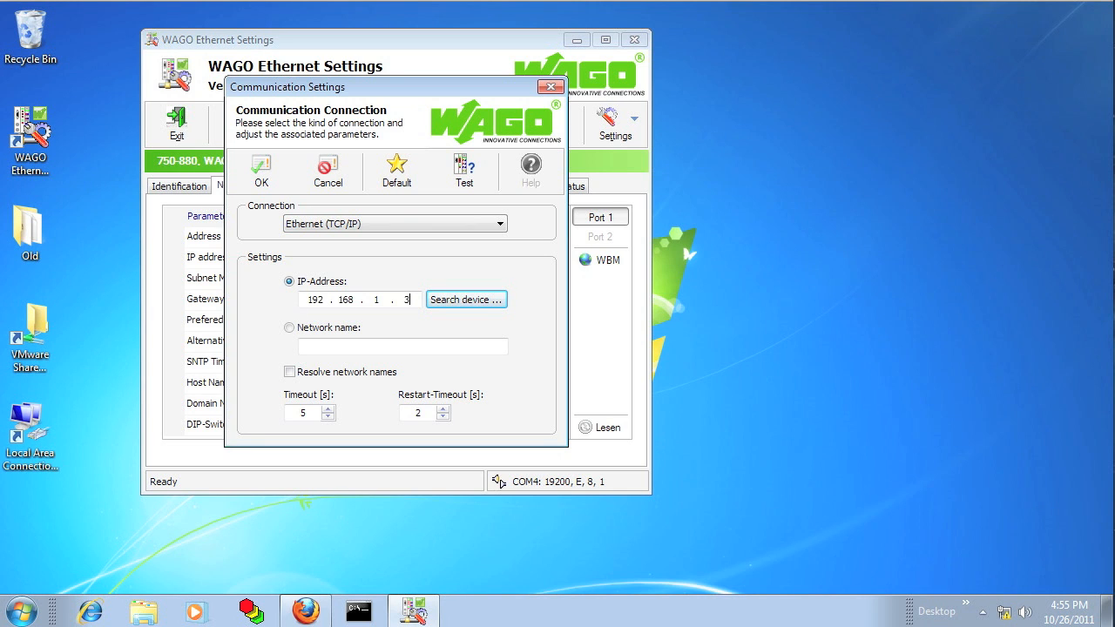
pyautogui.click(259, 172)
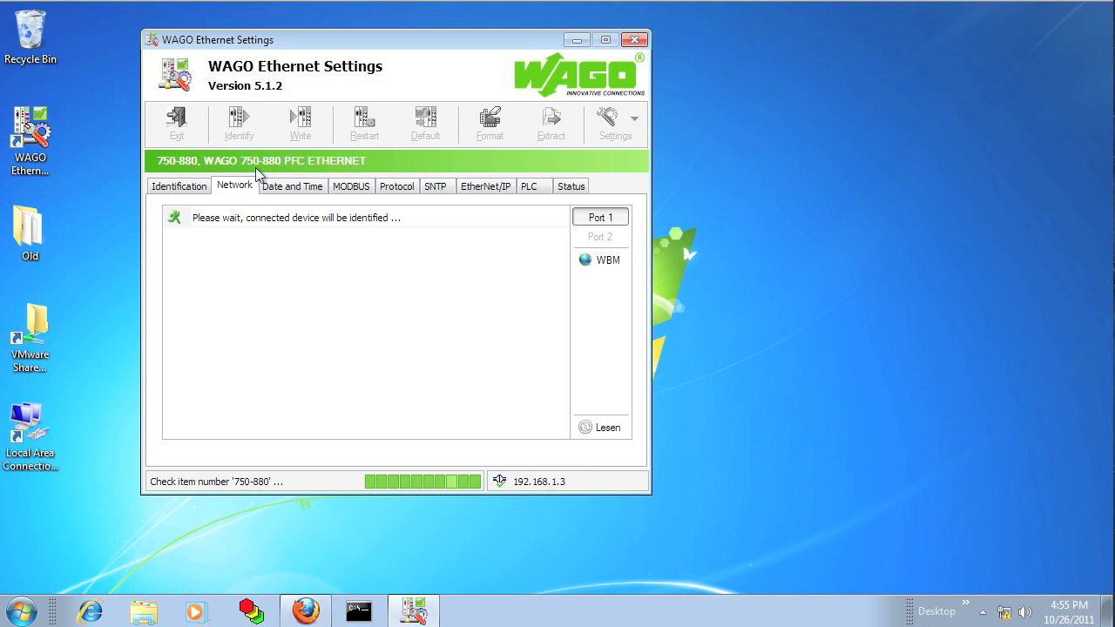
pyautogui.click(616, 124)
# Search the 192.168.1.1–254 range, pick the found 750-880 at 192.168.1.3 and connect to it
pyautogui.click(657, 158)
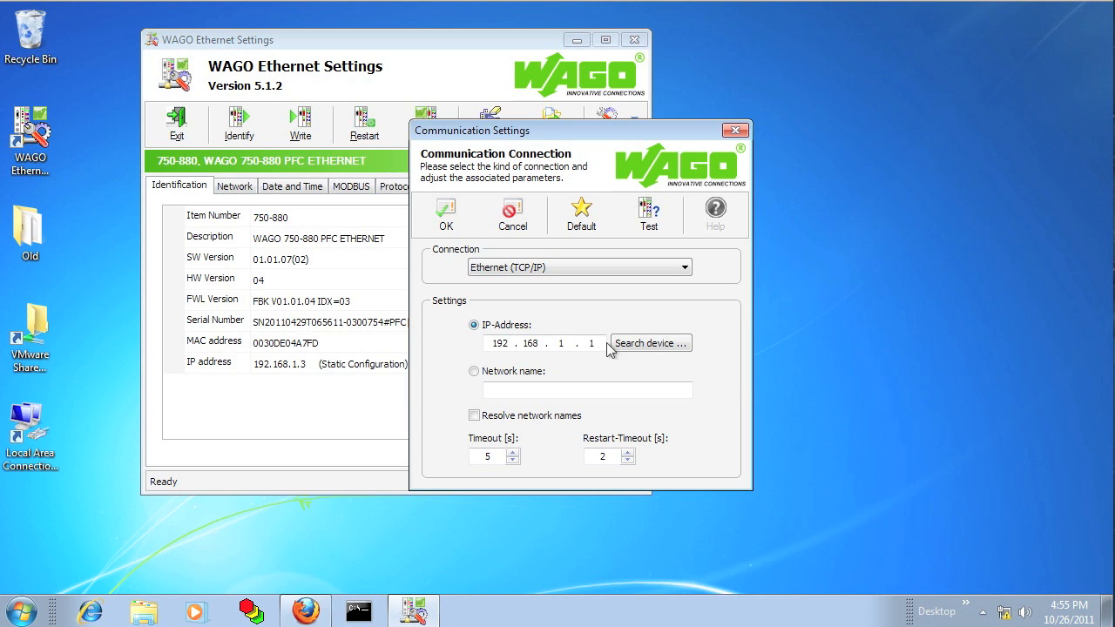
pyautogui.click(650, 345)
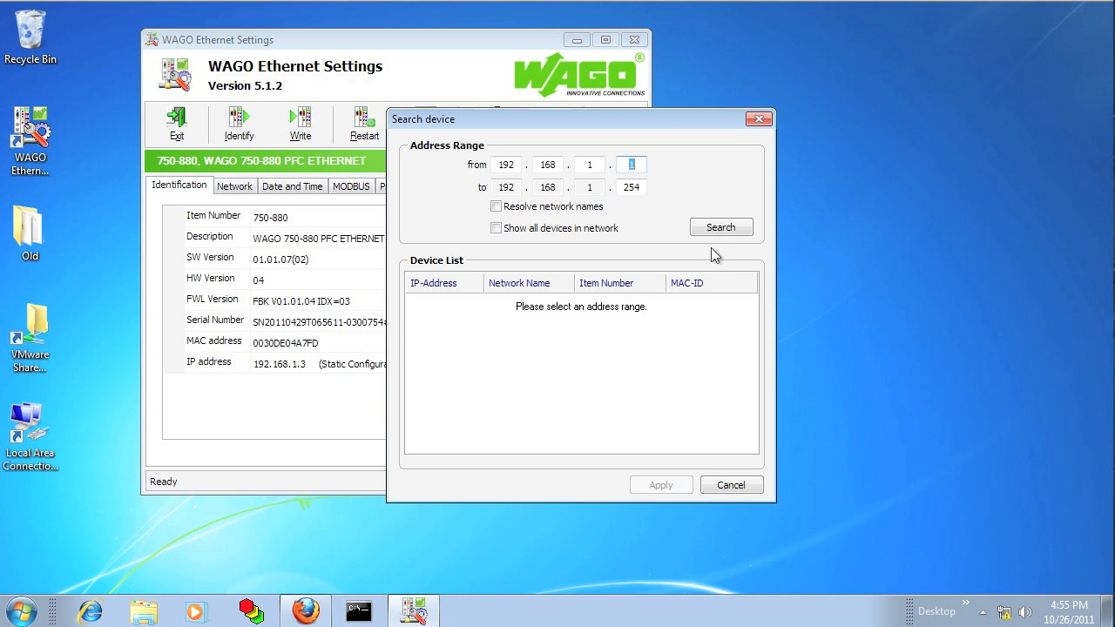
pyautogui.click(722, 229)
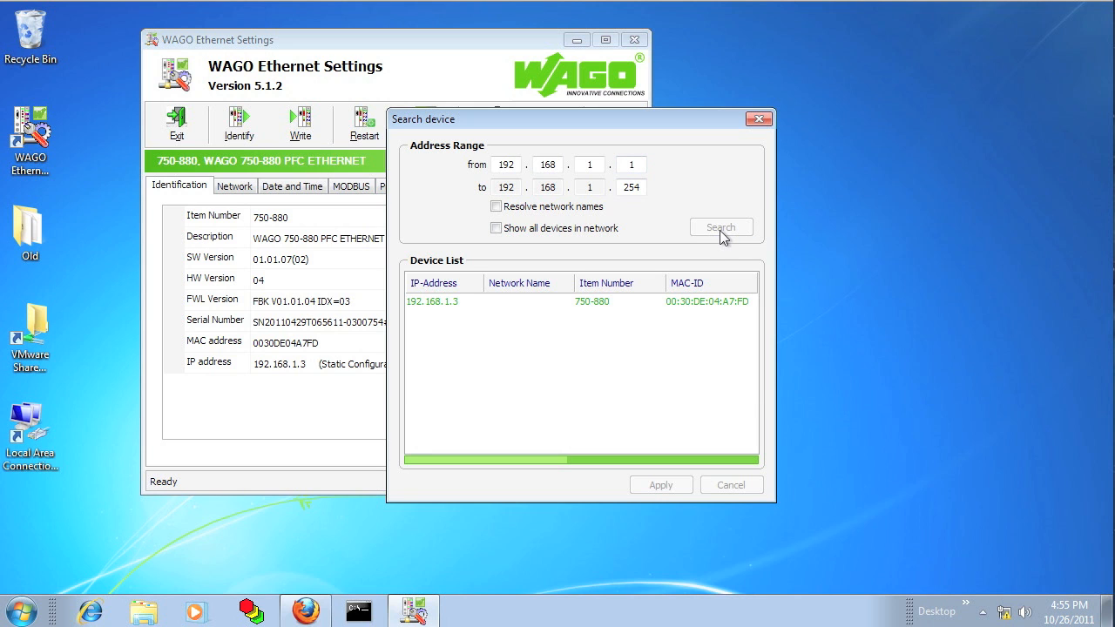
pyautogui.click(451, 304)
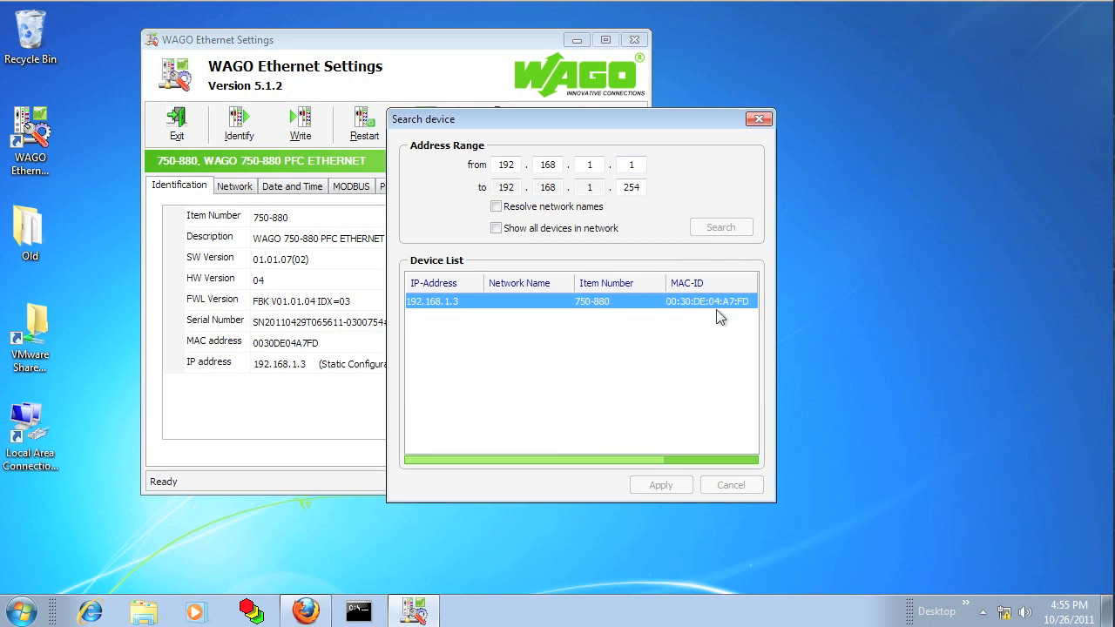
pyautogui.click(660, 485)
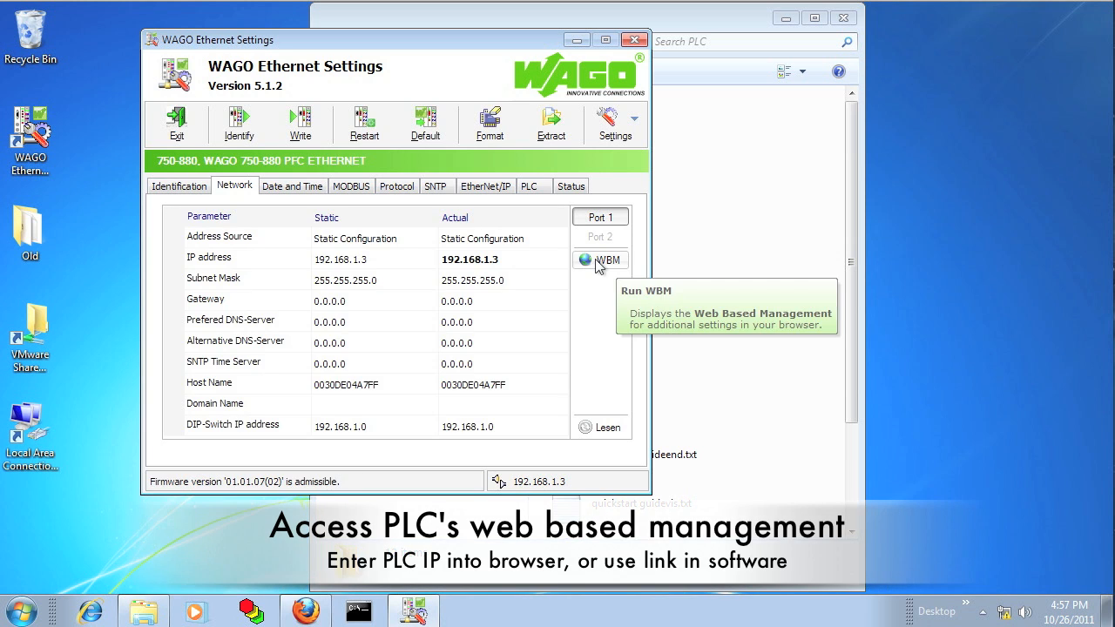
# Launch Web-based Management at 192.168.1.3 in Firefox and view its Disk Info page
pyautogui.click(599, 260)
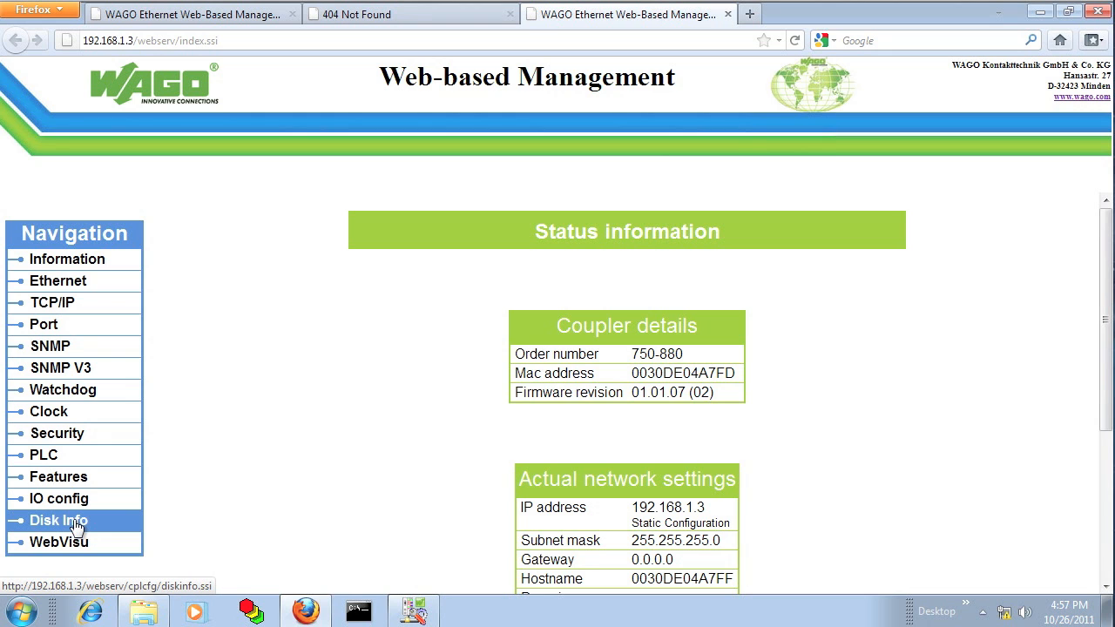
pyautogui.click(59, 520)
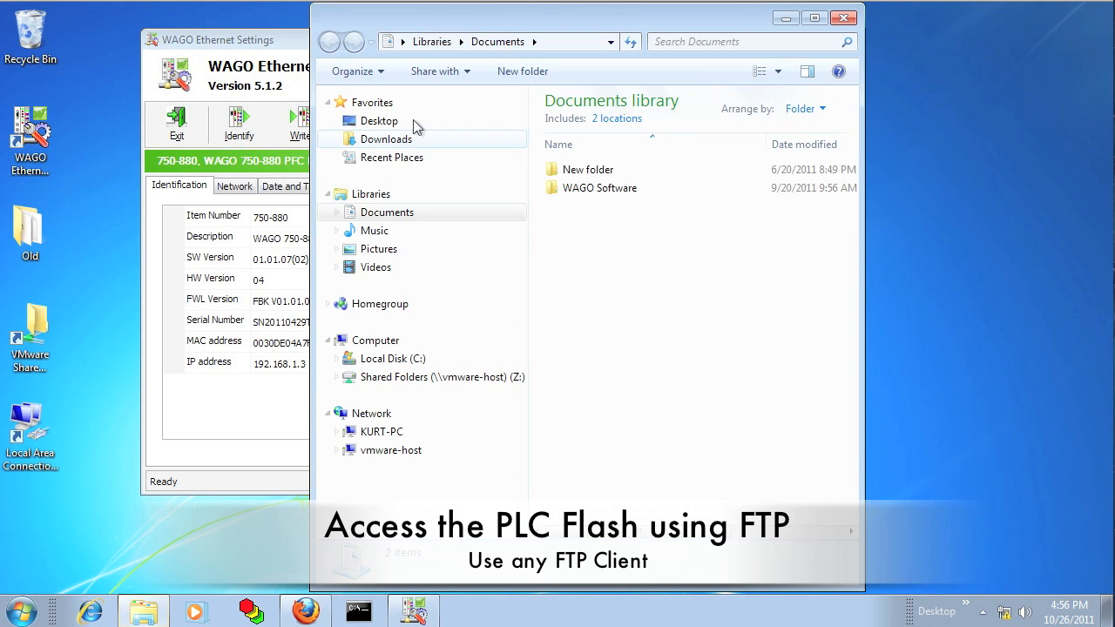
# Browse Windows Explorer to ftp://192.168.1.3
pyautogui.click(403, 42)
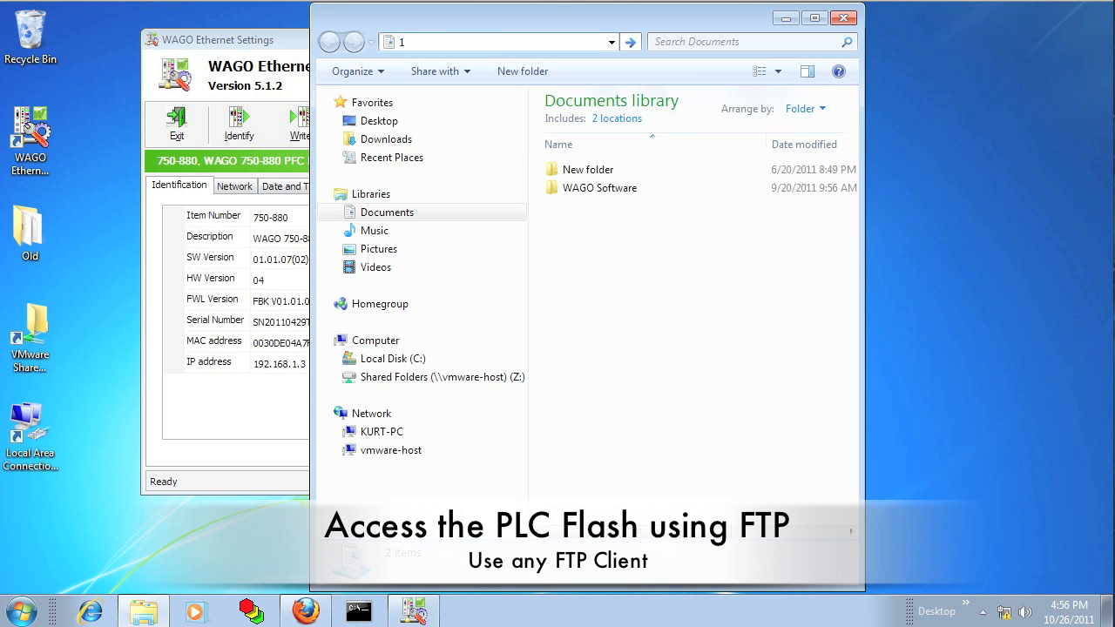
pyautogui.write('192')
pyautogui.press('BackSpace')
pyautogui.press('BackSpace')
pyautogui.press('BackSpace')
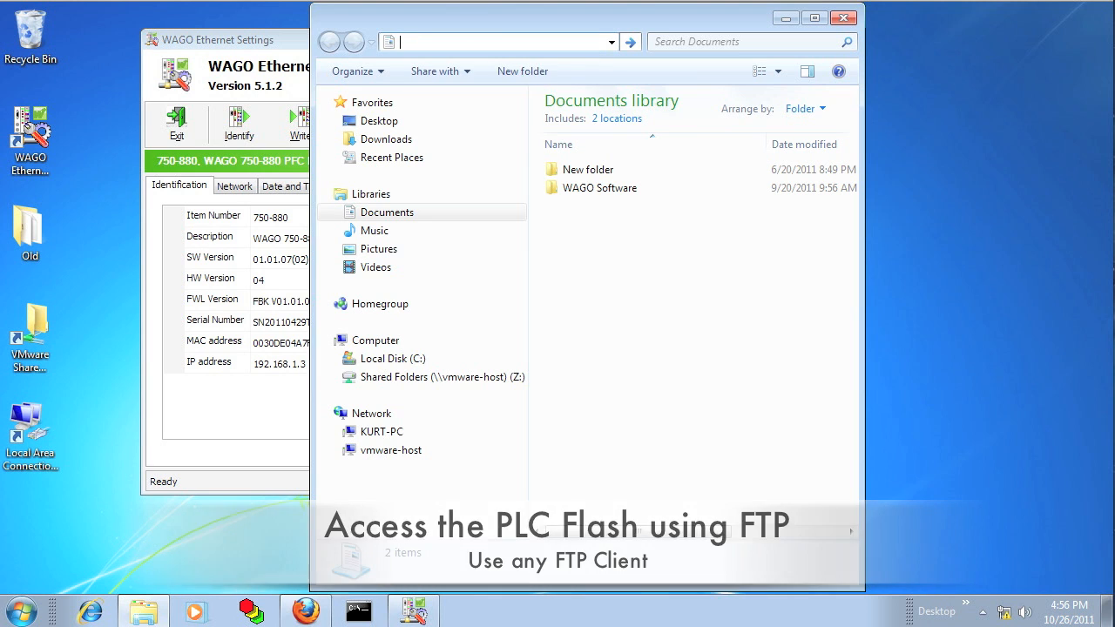
pyautogui.write('ftp://192.168.')
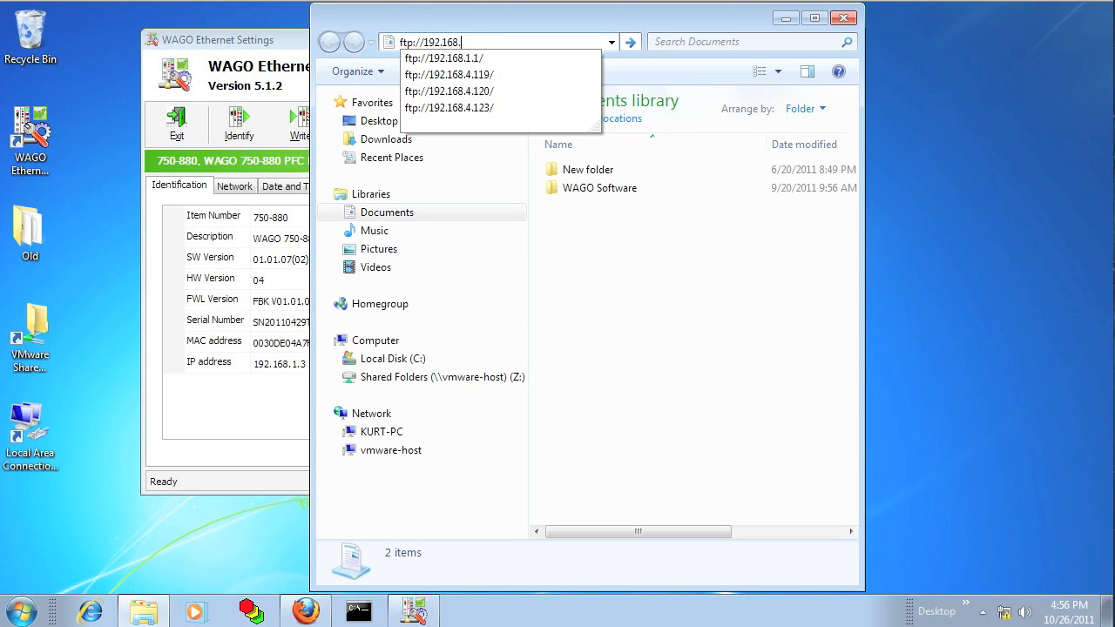
pyautogui.write('1.3')
pyautogui.press('Return')
pyautogui.write('admin')
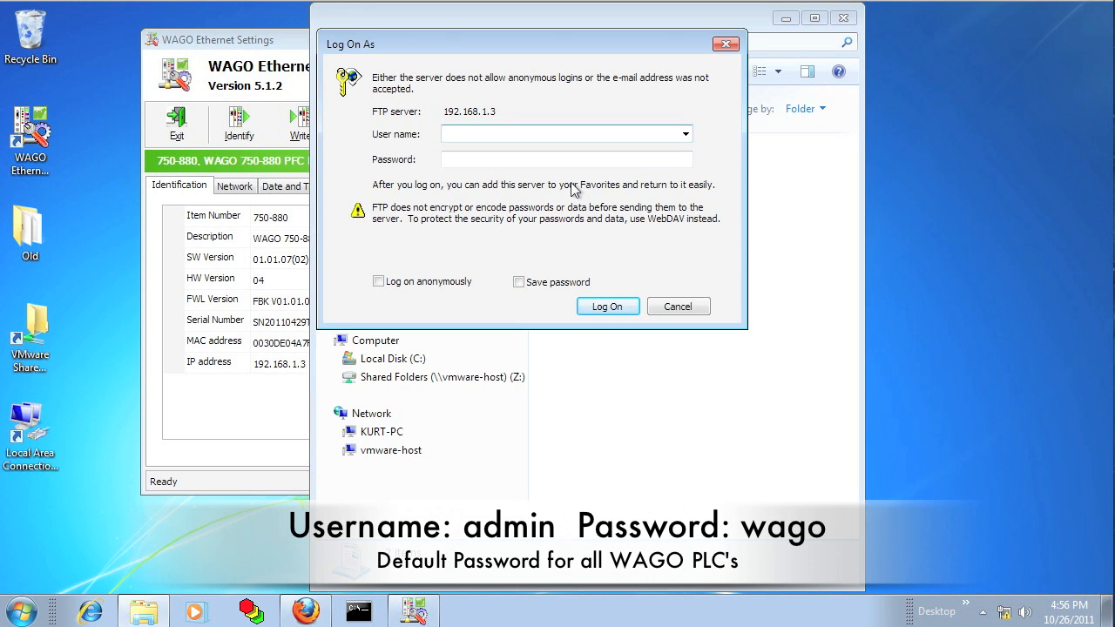
pyautogui.click(643, 160)
pyautogui.write('ago')
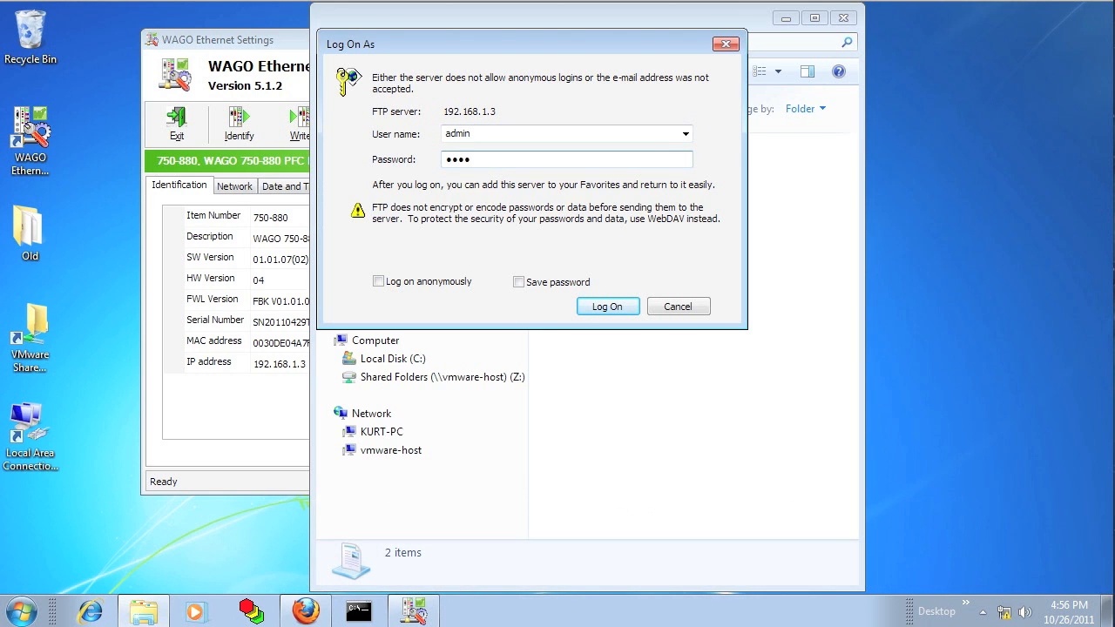
pyautogui.click(607, 307)
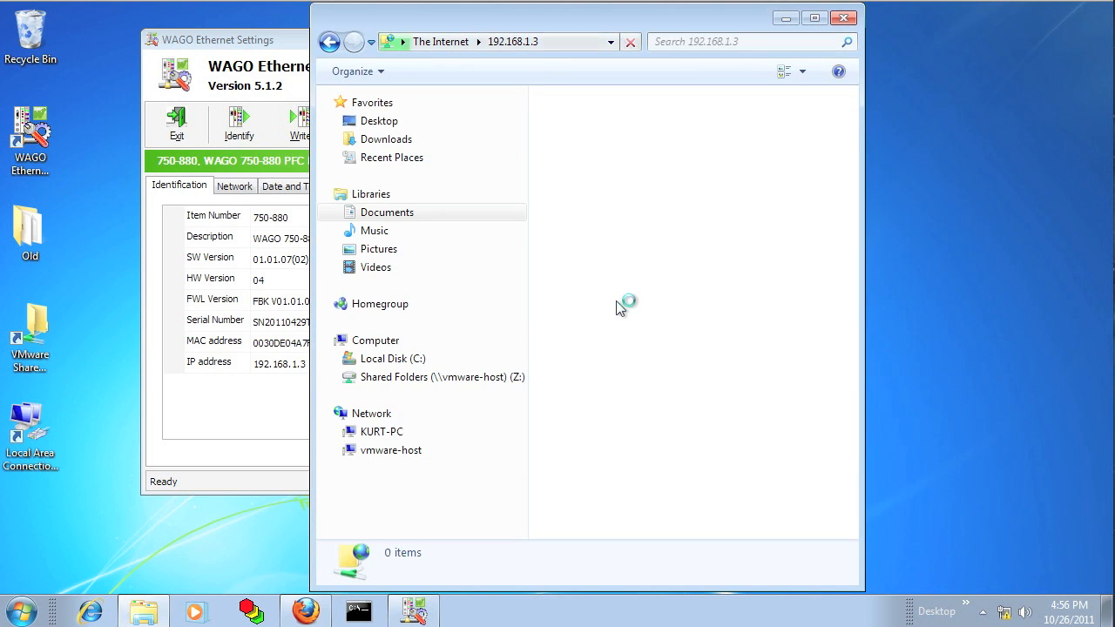
pyautogui.click(593, 168)
pyautogui.doubleClick(575, 170)
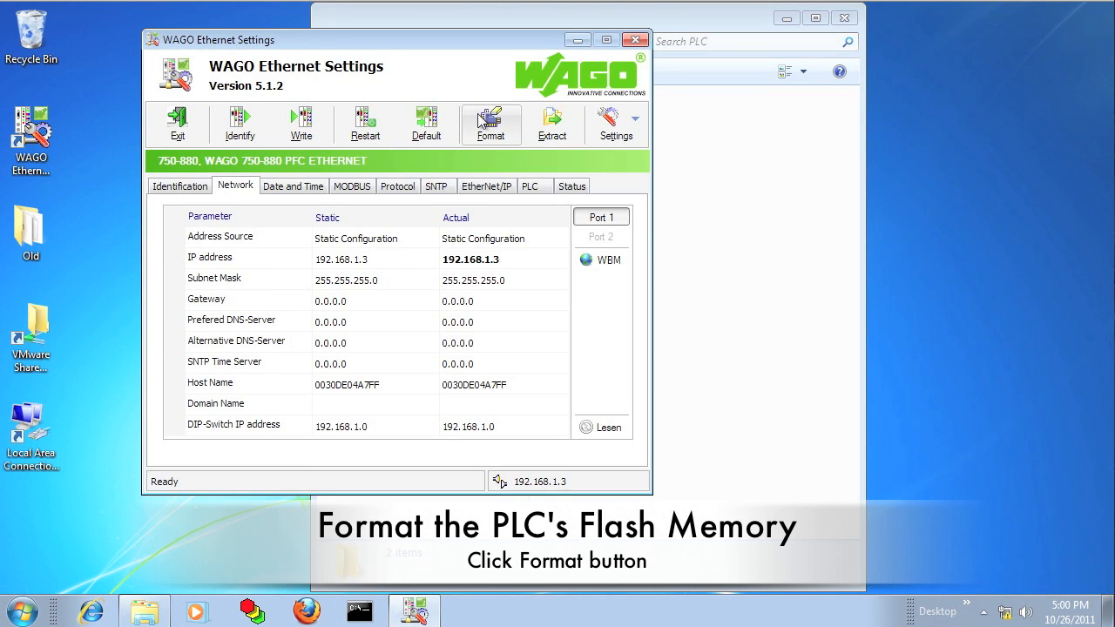
# Format the PLC flash file system, extract the default files, and restart the device
pyautogui.click(490, 124)
pyautogui.click(392, 295)
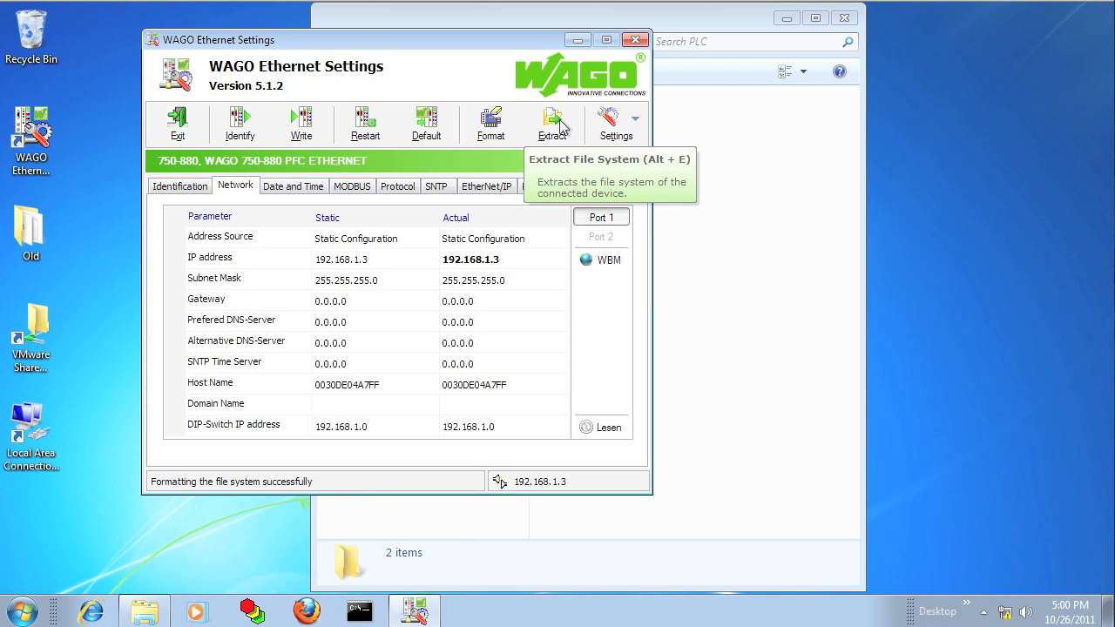
pyautogui.click(562, 126)
pyautogui.click(383, 296)
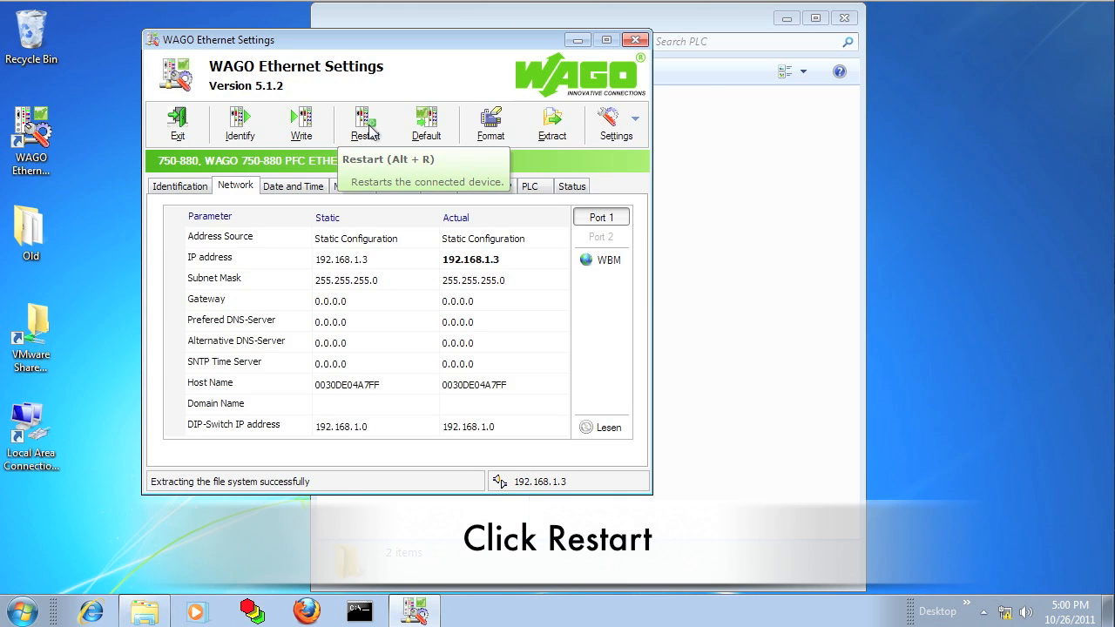
pyautogui.click(370, 128)
pyautogui.click(364, 294)
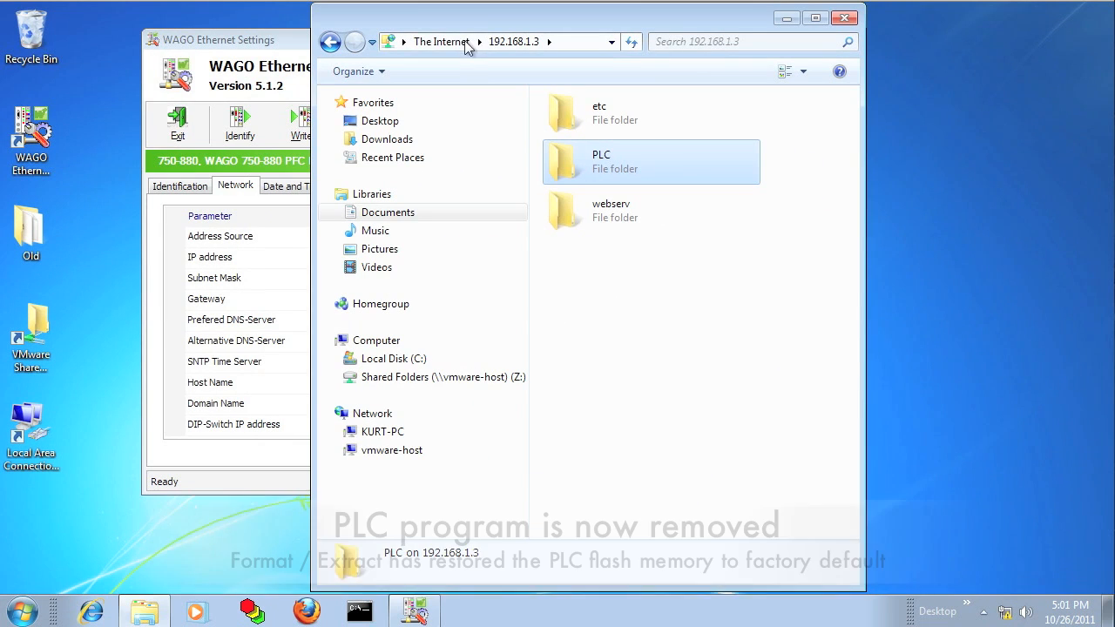
# View the PLC folder at 192.168.1.3, which holds only error_ini.xml and webvisu.htm
pyautogui.doubleClick(581, 167)
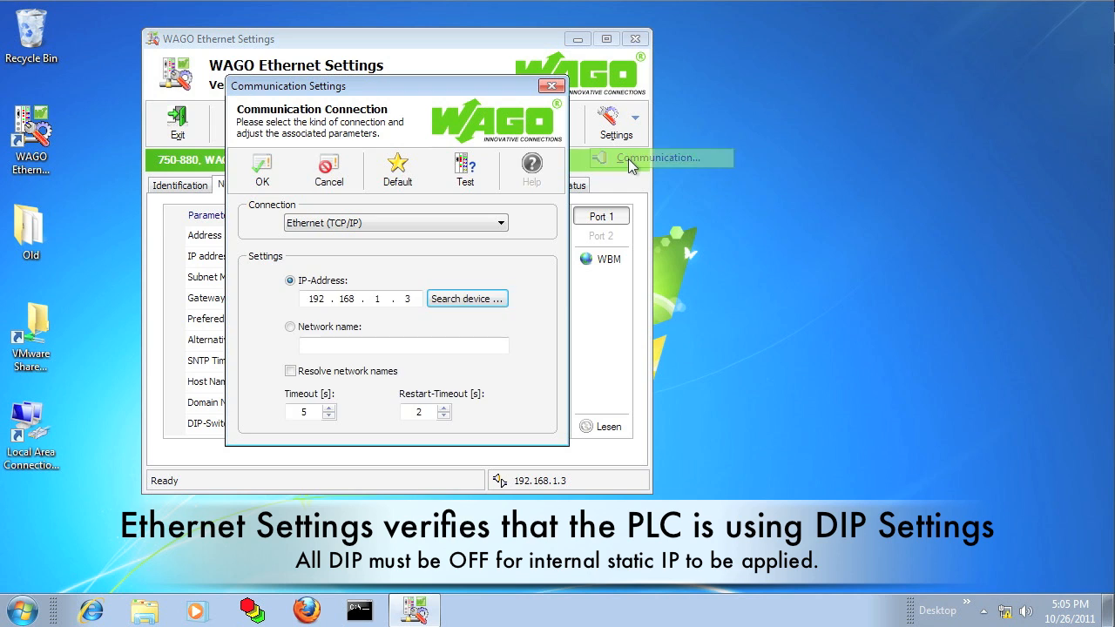
# Reconnect to the 750-880 at 192.168.1.3 over Ethernet and review its identification details
pyautogui.click(261, 181)
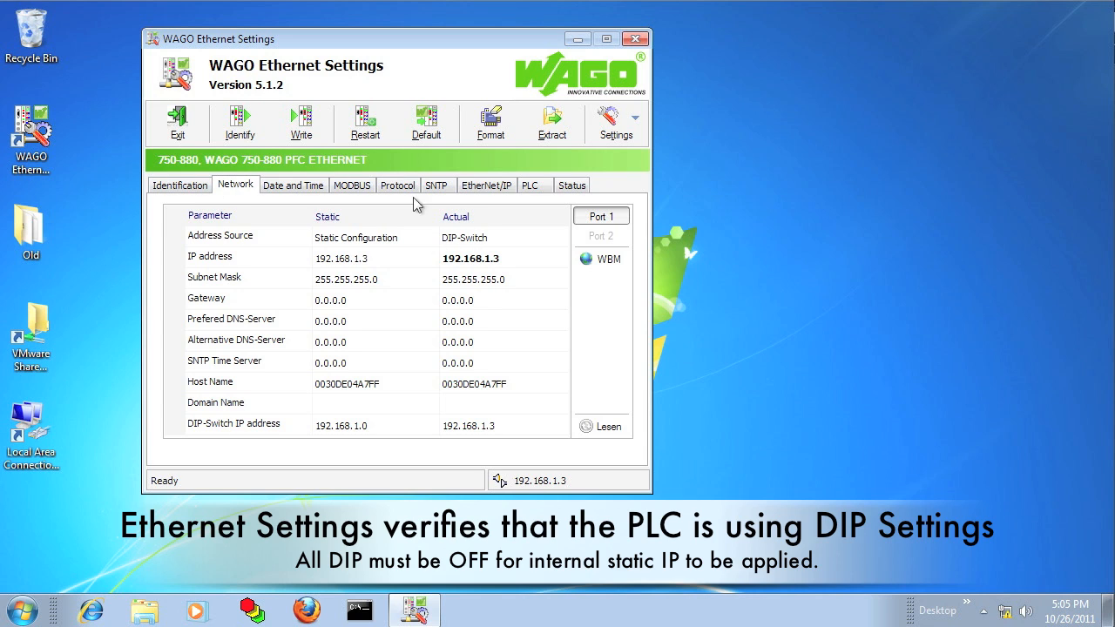
pyautogui.click(181, 186)
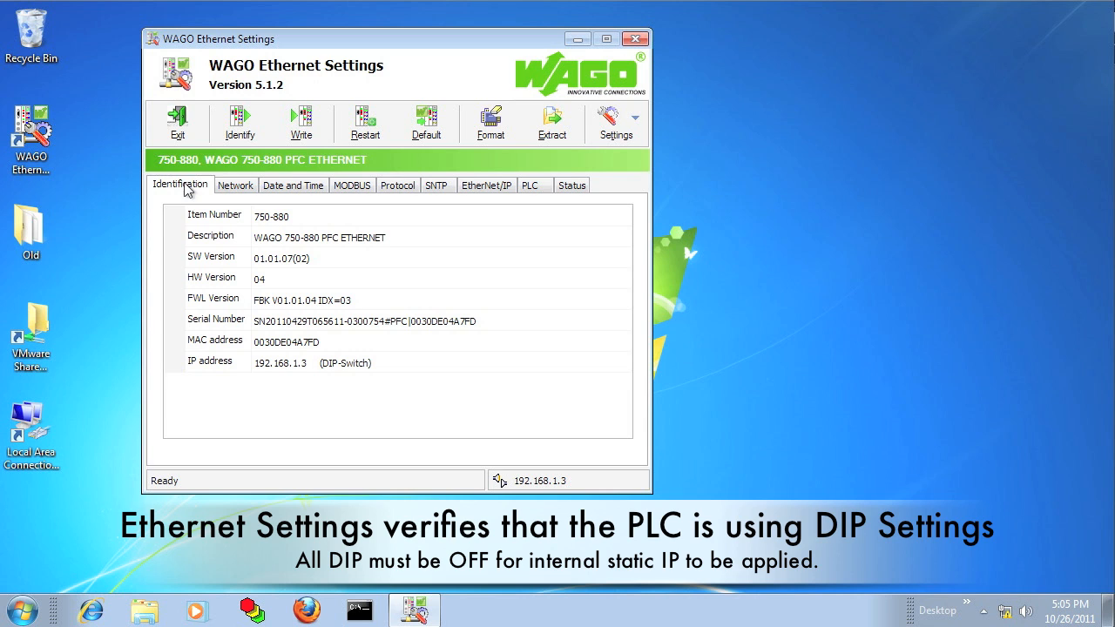